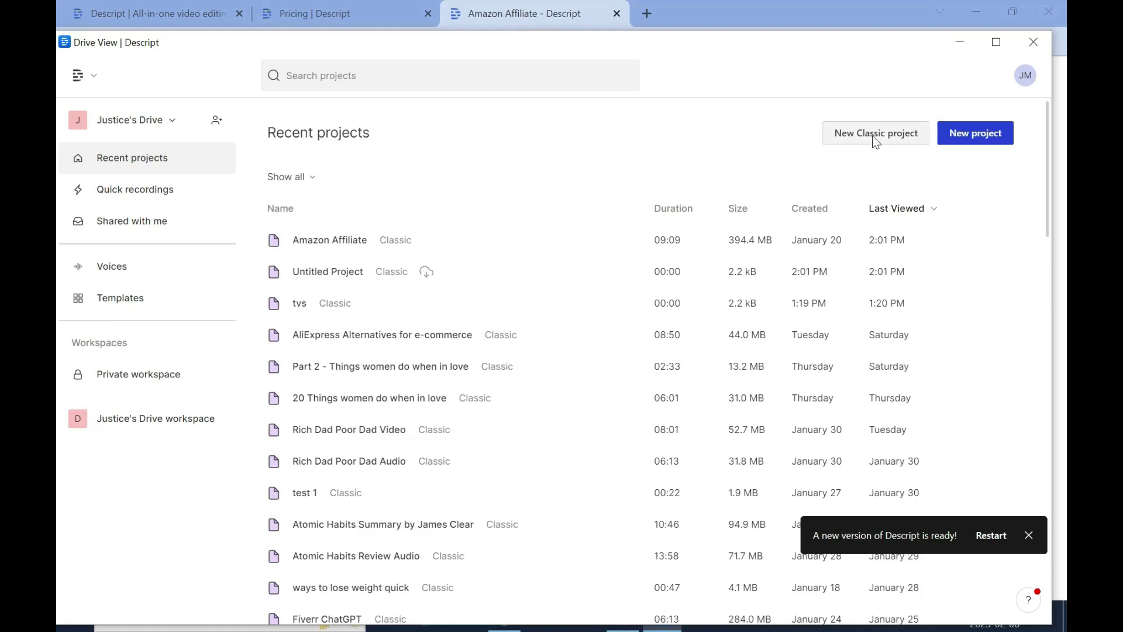
# Create a new classic project named 'Testing Stock Voices'.
pyautogui.click(876, 134)
pyautogui.click(204, 111)
pyautogui.write('Testing Stock Voices')
pyautogui.press('Return')
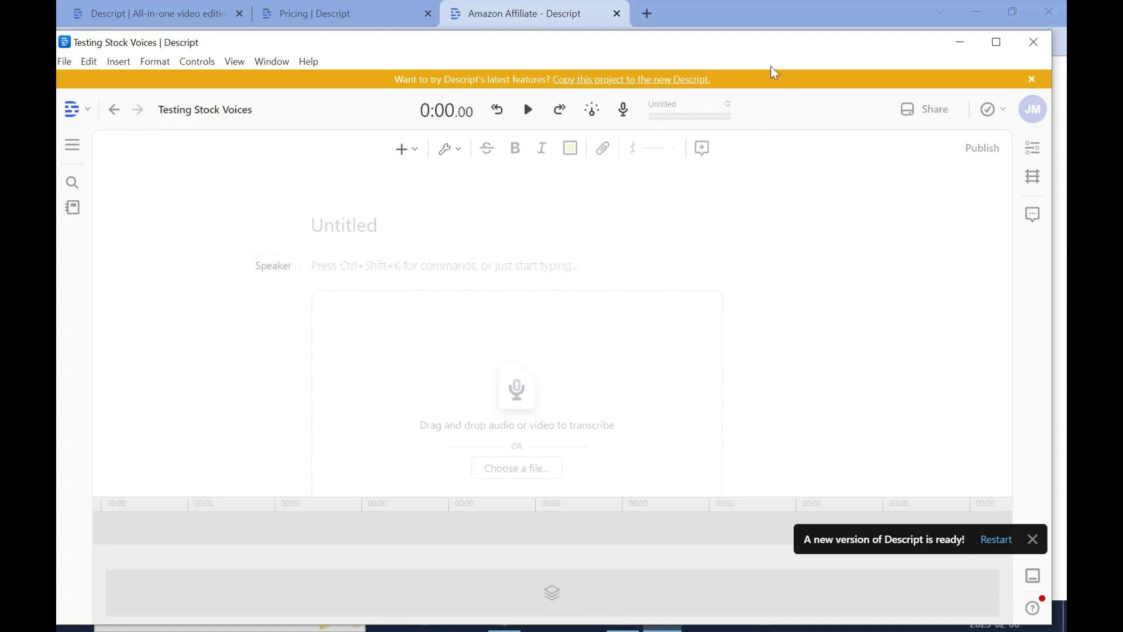
# Reopen the Testing Stock Voices project from the recent projects list.
pyautogui.click(115, 111)
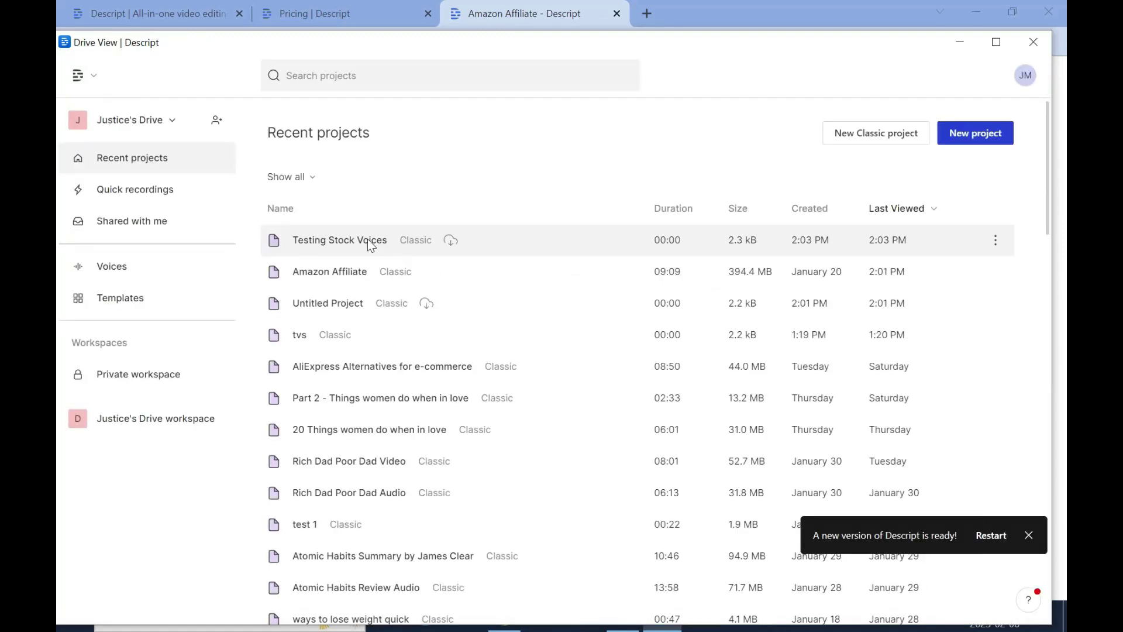
pyautogui.click(371, 243)
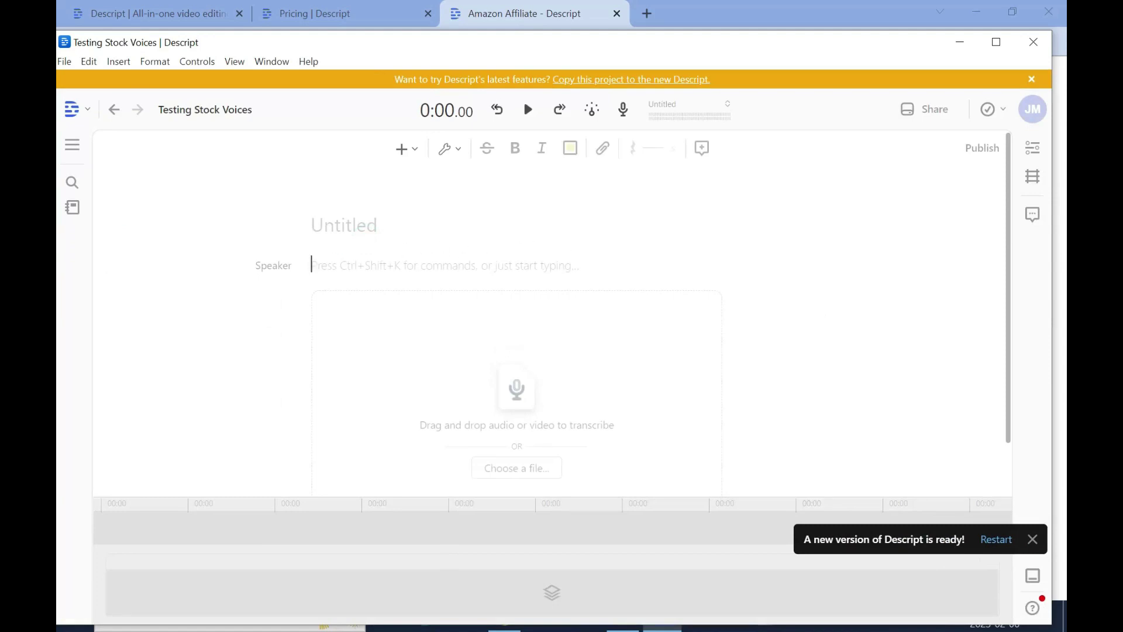
pyautogui.moveTo(801, 43); pyautogui.dragTo(809, 40)
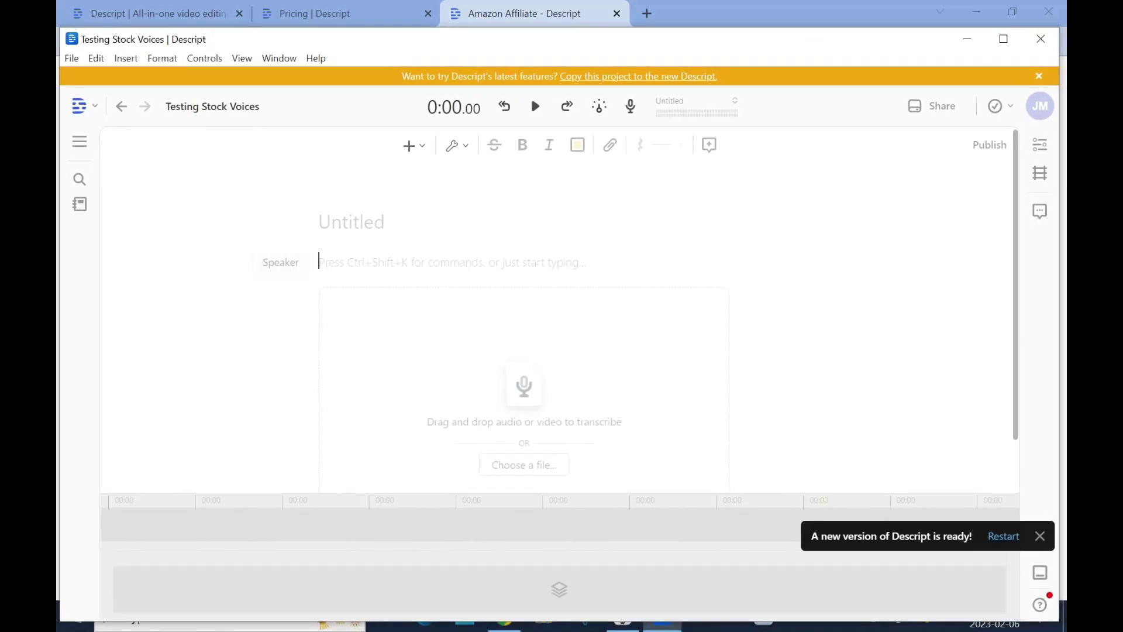
# Show the script speaker's stock voices list, with Don, Emily, Carla, Ruth, Malcom and others.
pyautogui.click(283, 259)
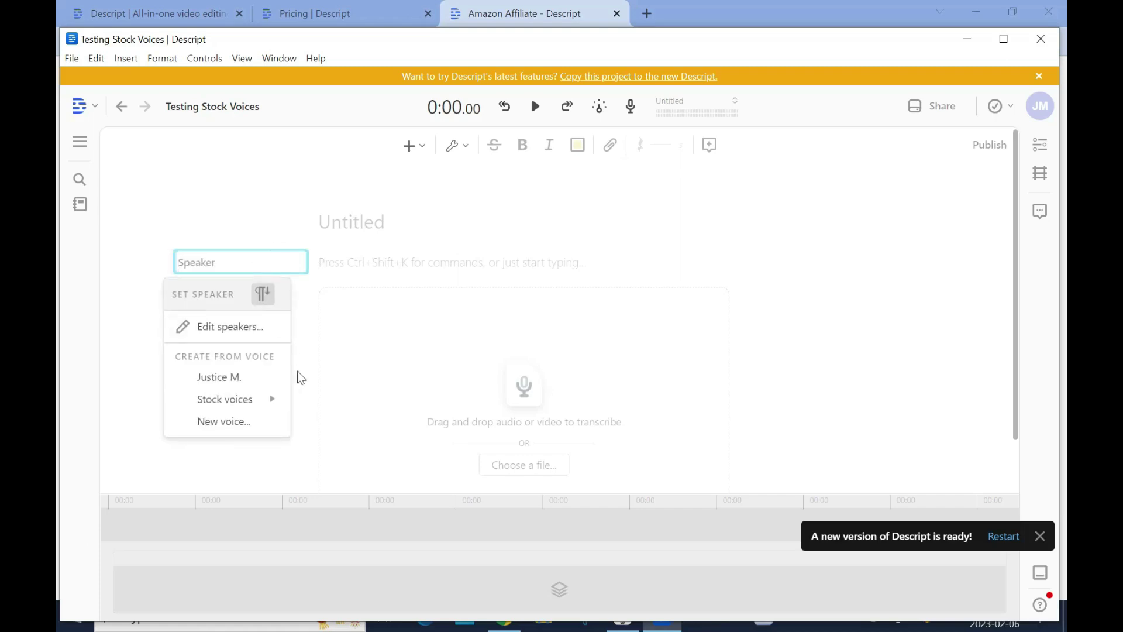
pyautogui.moveTo(217, 395)
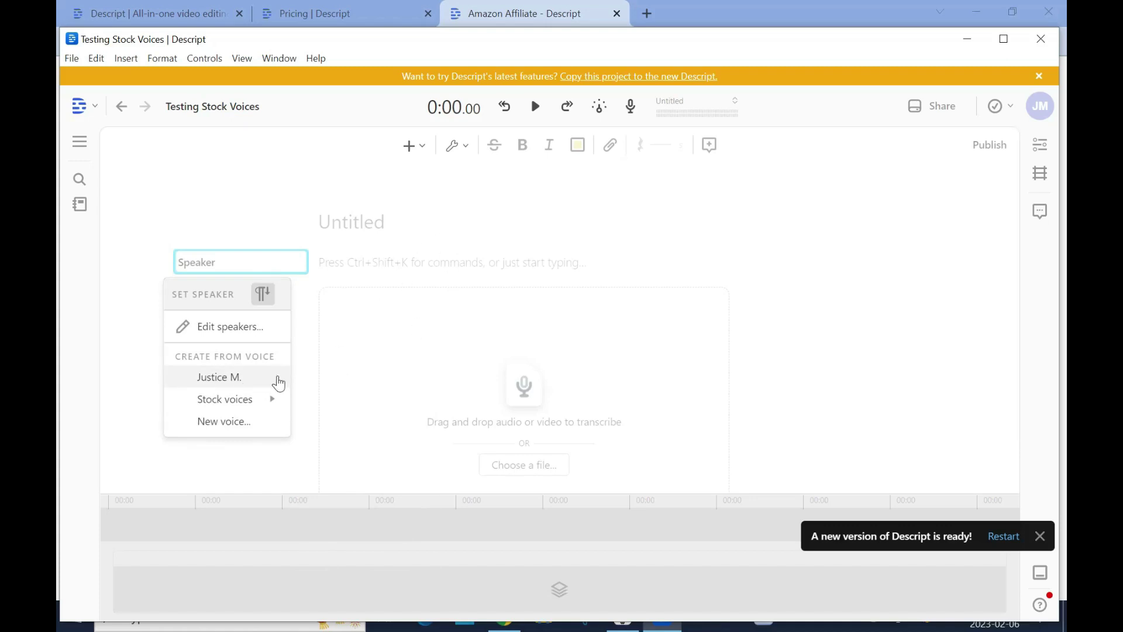
pyautogui.moveTo(267, 405)
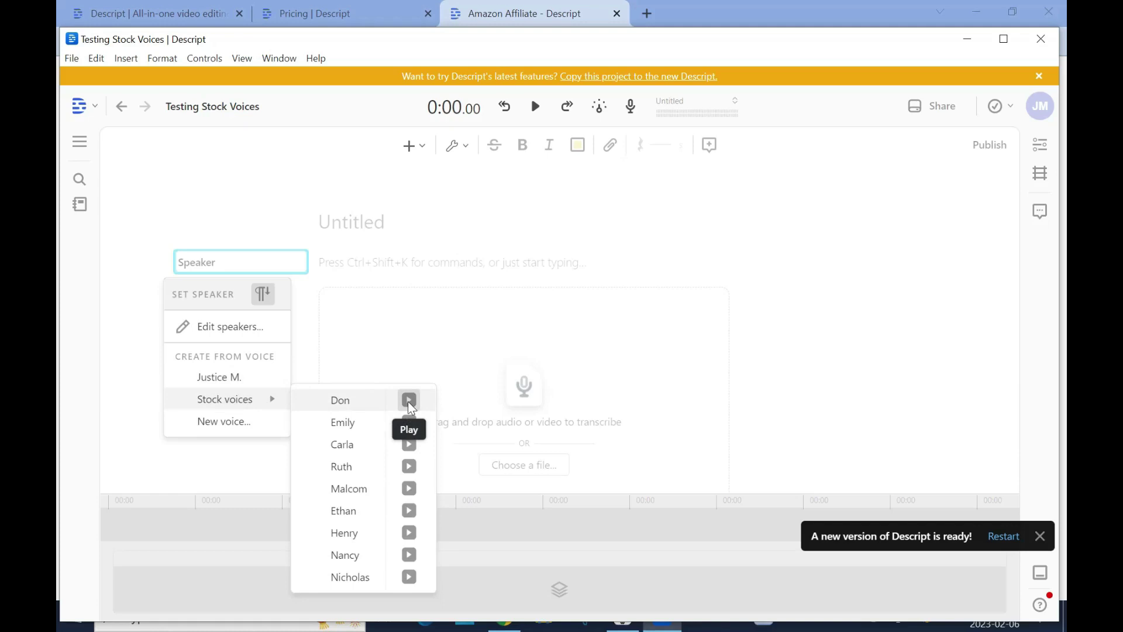
pyautogui.click(408, 402)
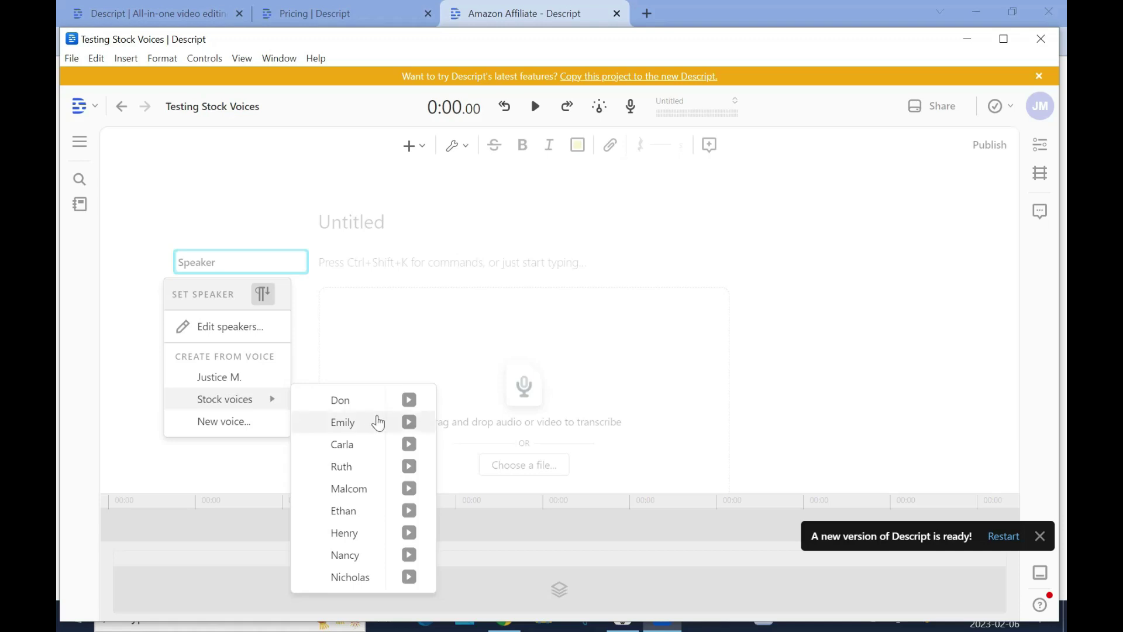
pyautogui.click(409, 422)
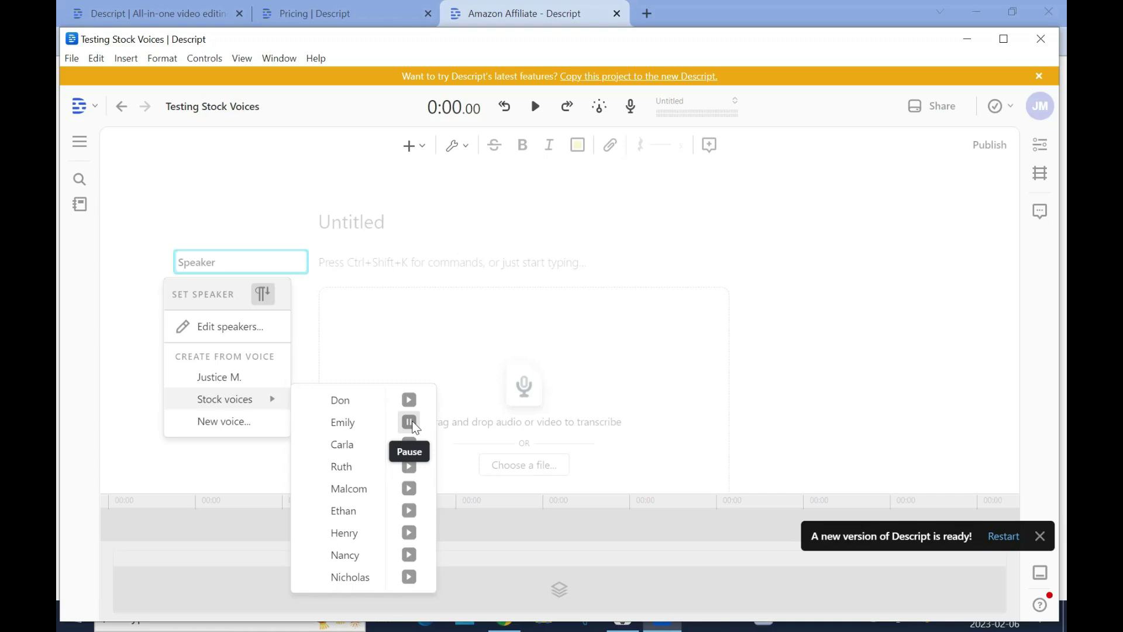
pyautogui.click(410, 446)
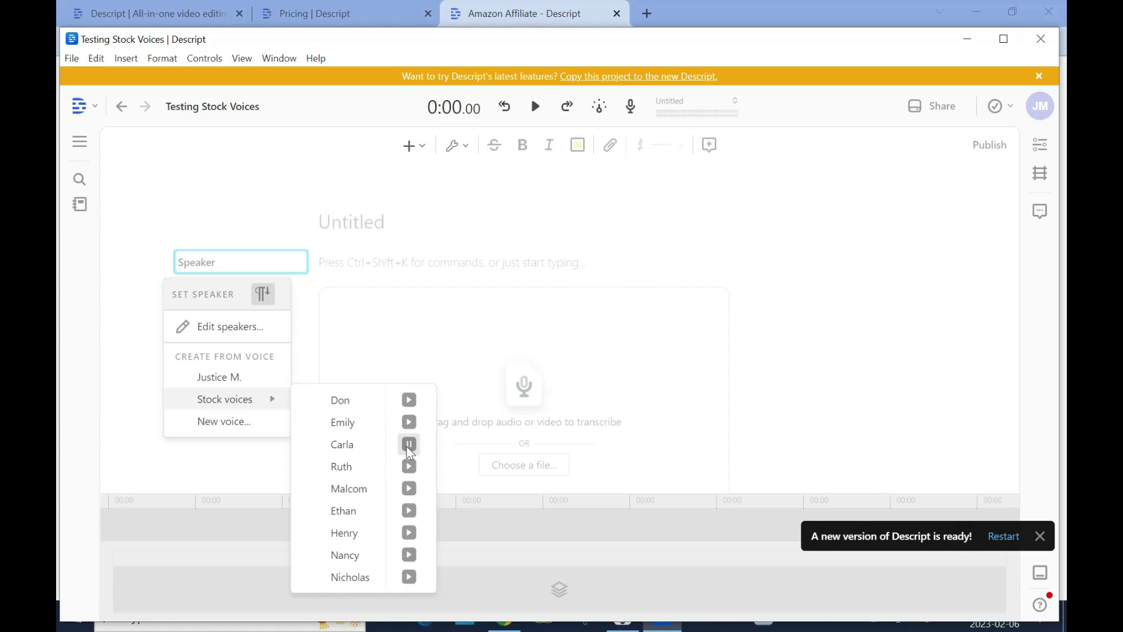
pyautogui.click(411, 469)
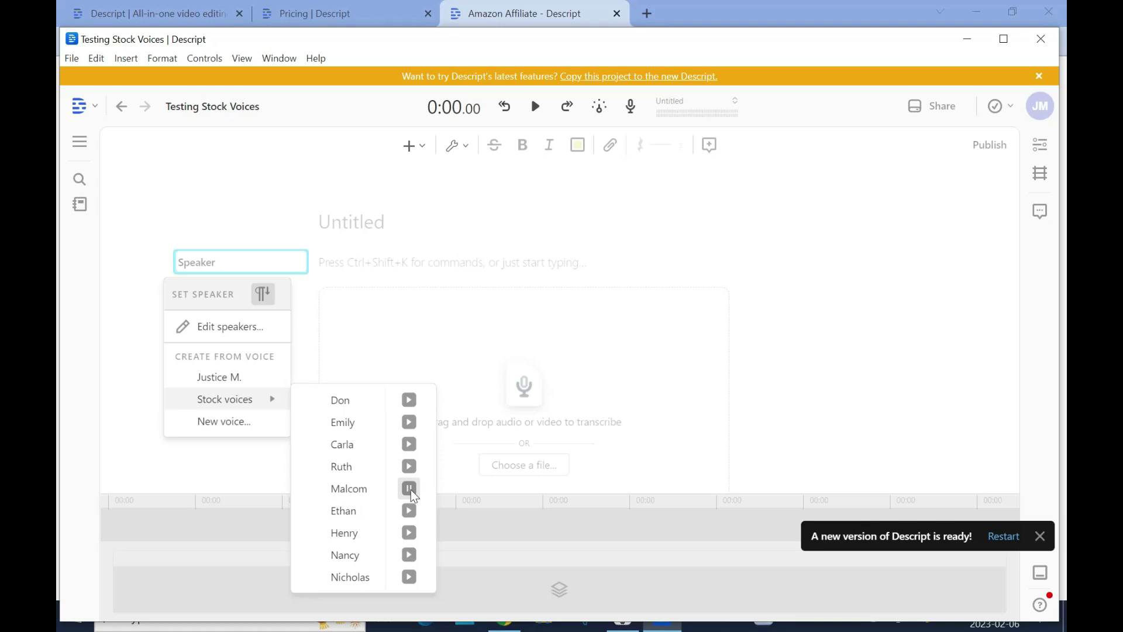
# Preview the Ethan, Henry, Nancy and Nicholas stock voices, then make Henry the speaker.
pyautogui.click(410, 513)
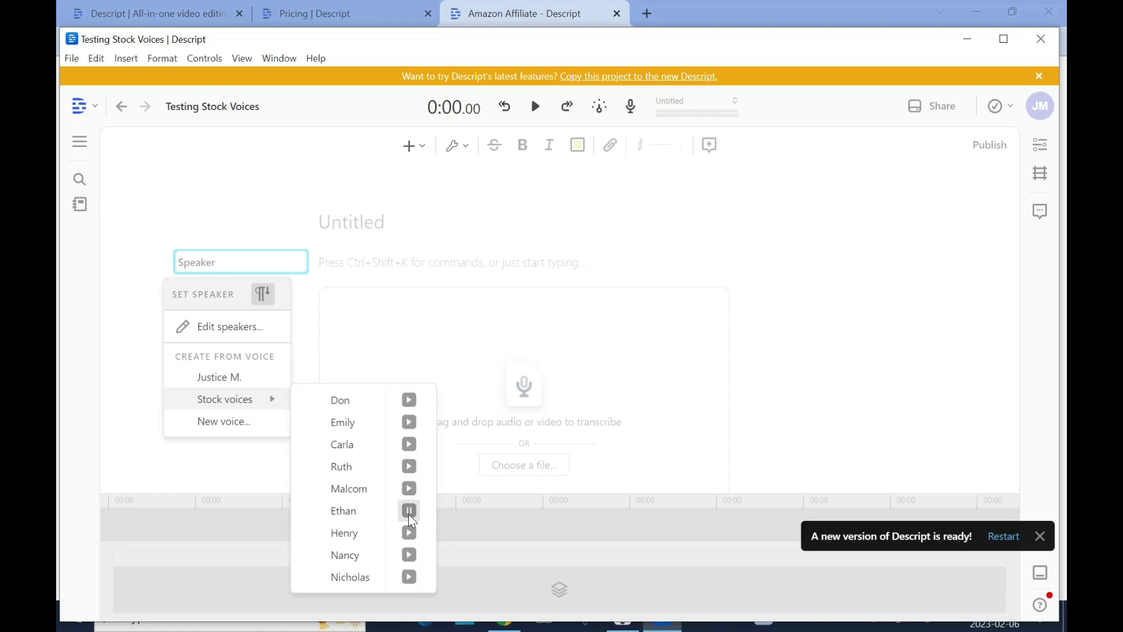
pyautogui.click(410, 533)
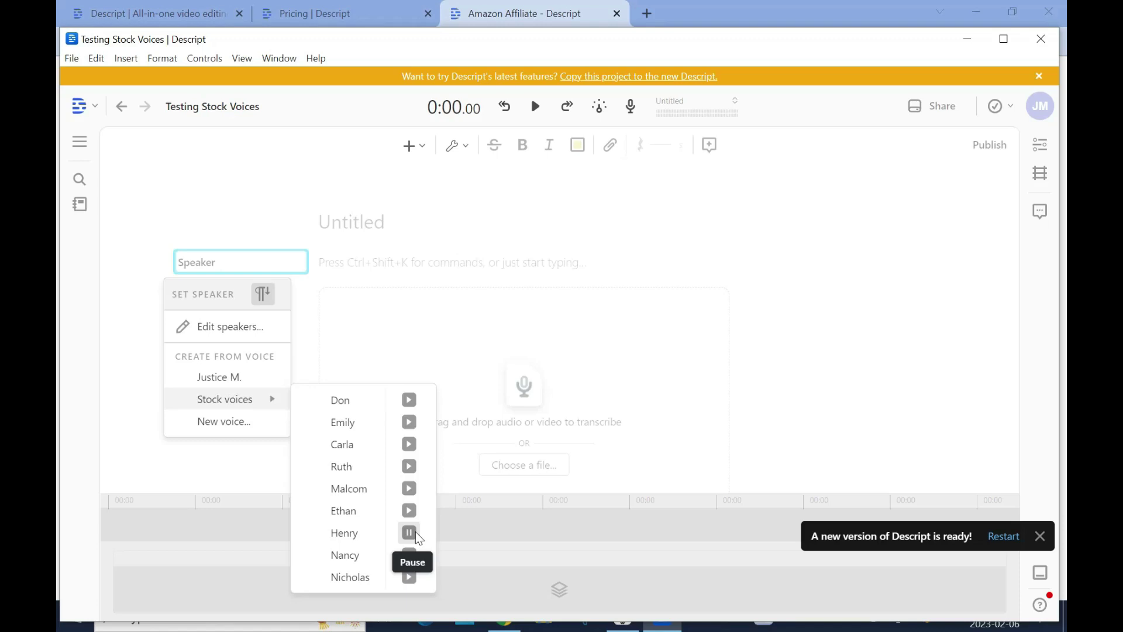
pyautogui.click(410, 555)
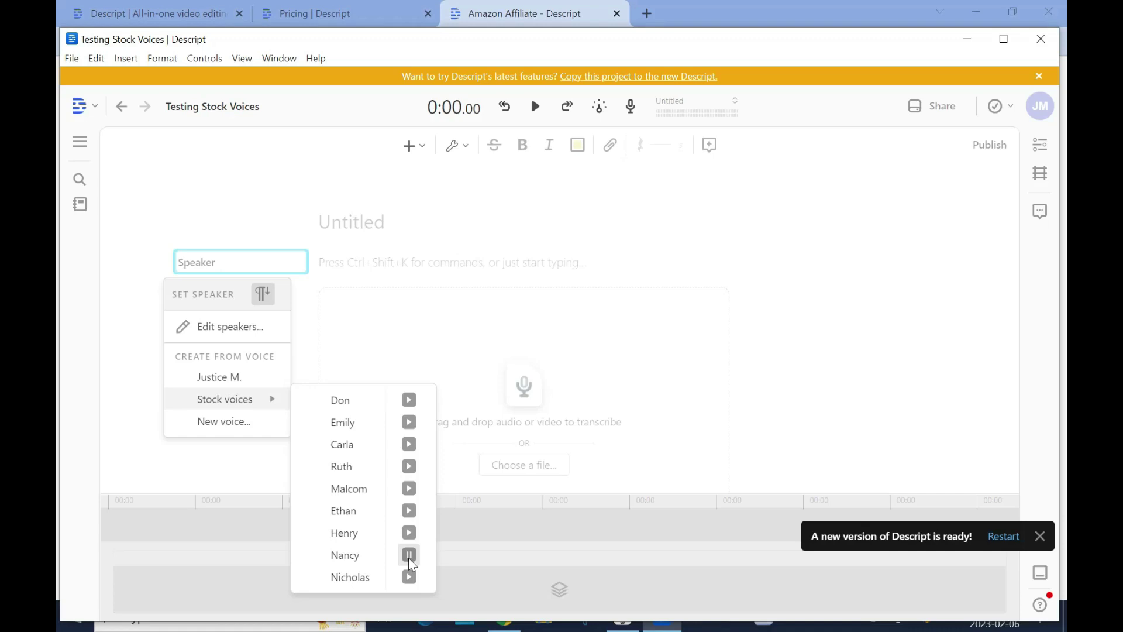
pyautogui.click(409, 577)
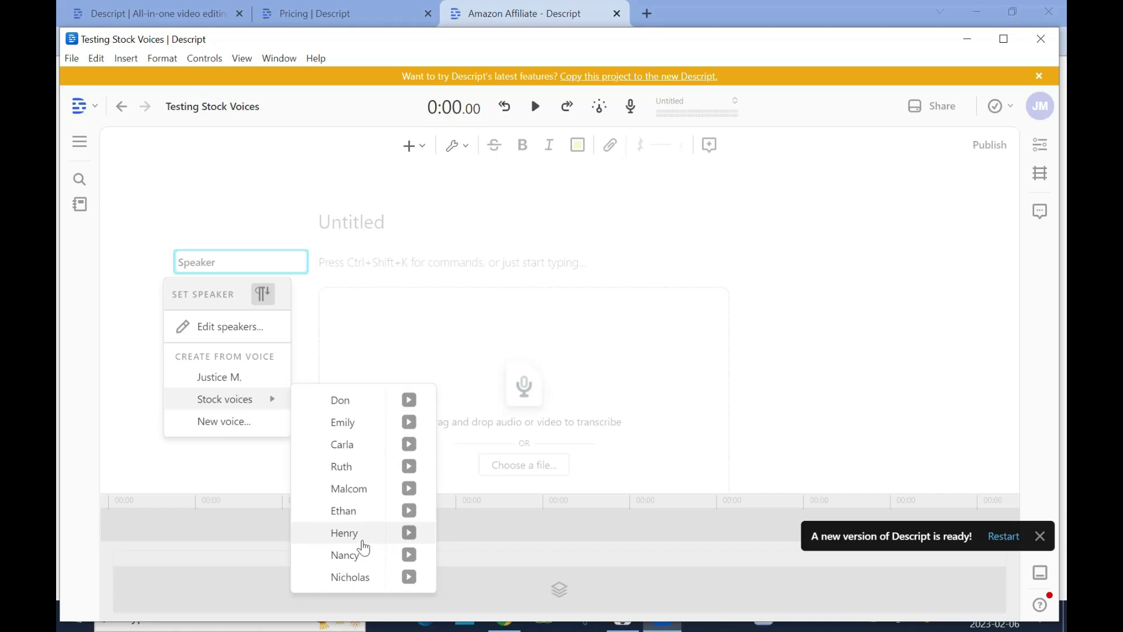
pyautogui.click(363, 543)
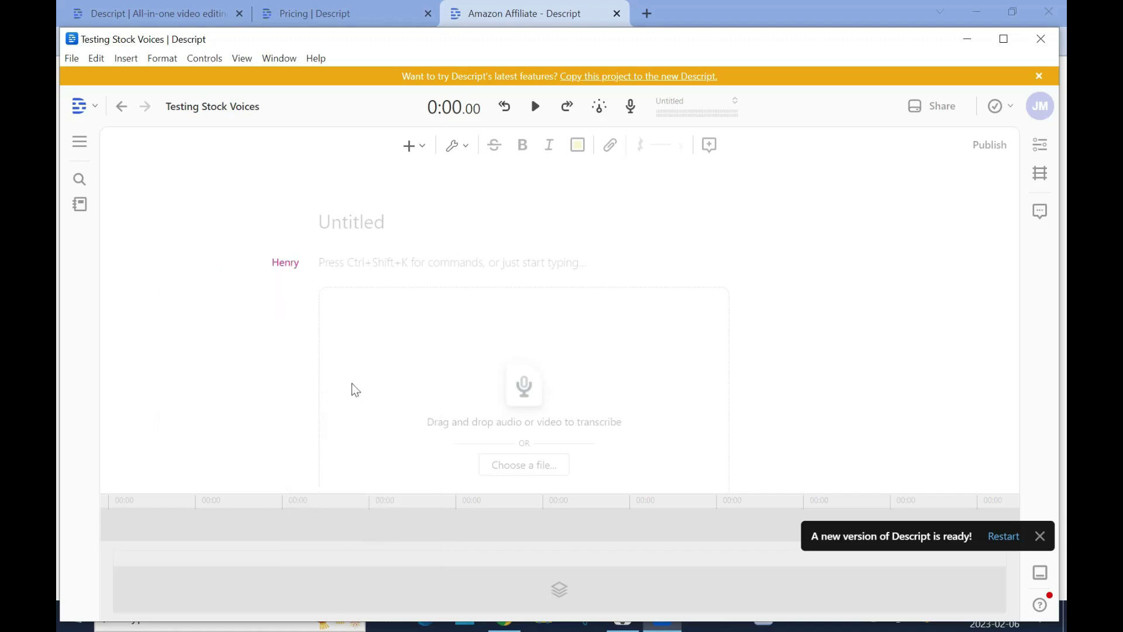
# Preview Henry's Formal through Formal 4 styles and set the speaker to Formal 3.
pyautogui.click(285, 263)
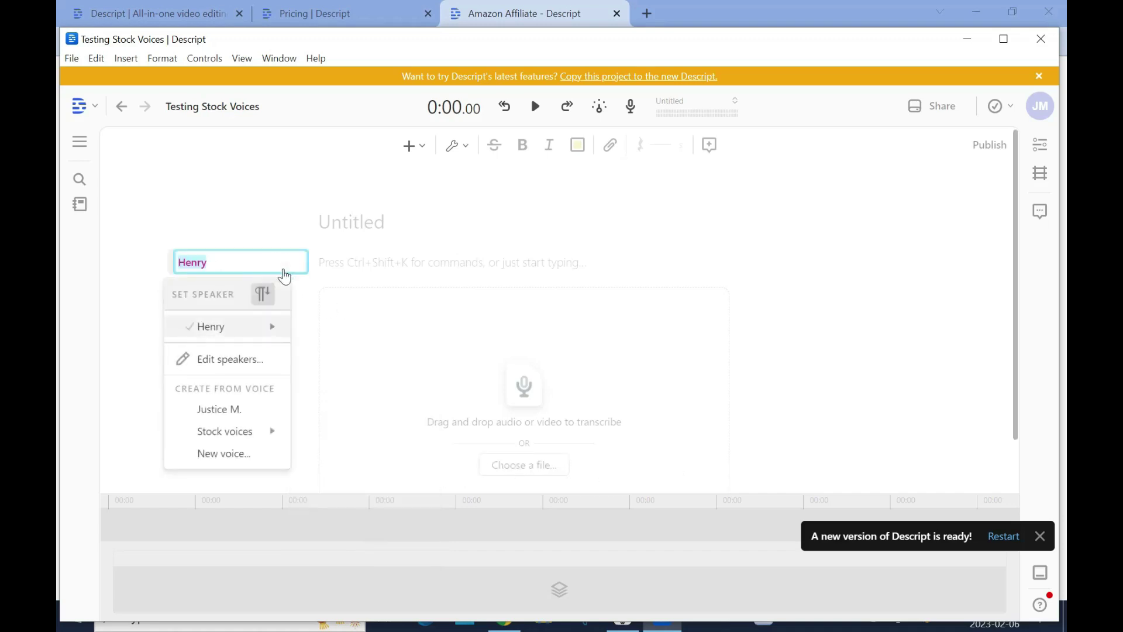
pyautogui.moveTo(272, 326)
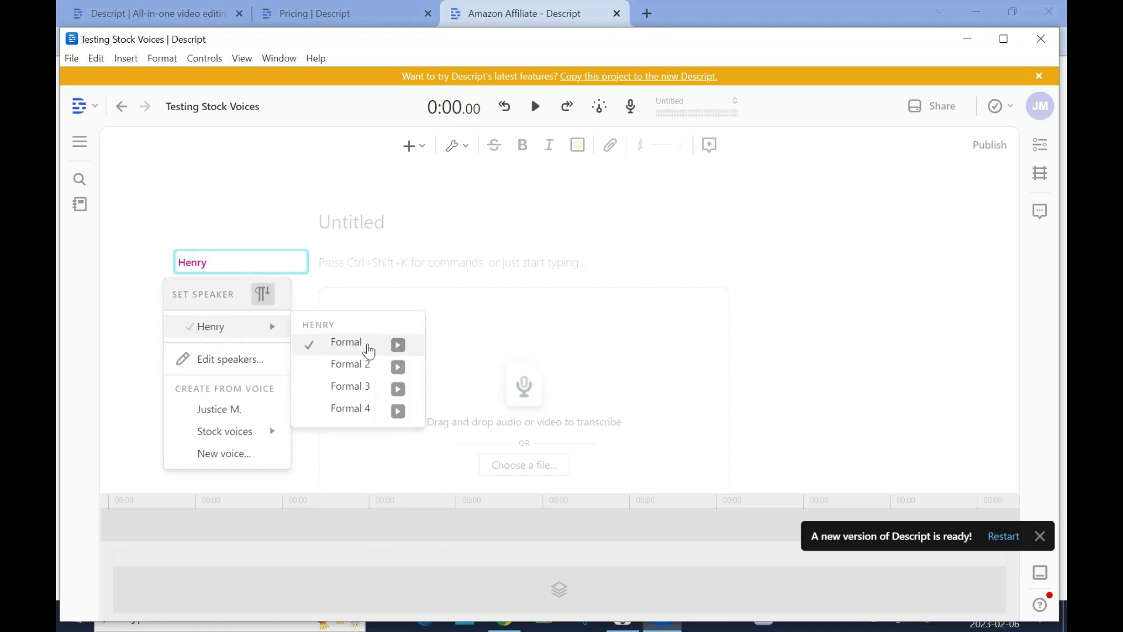
pyautogui.click(399, 346)
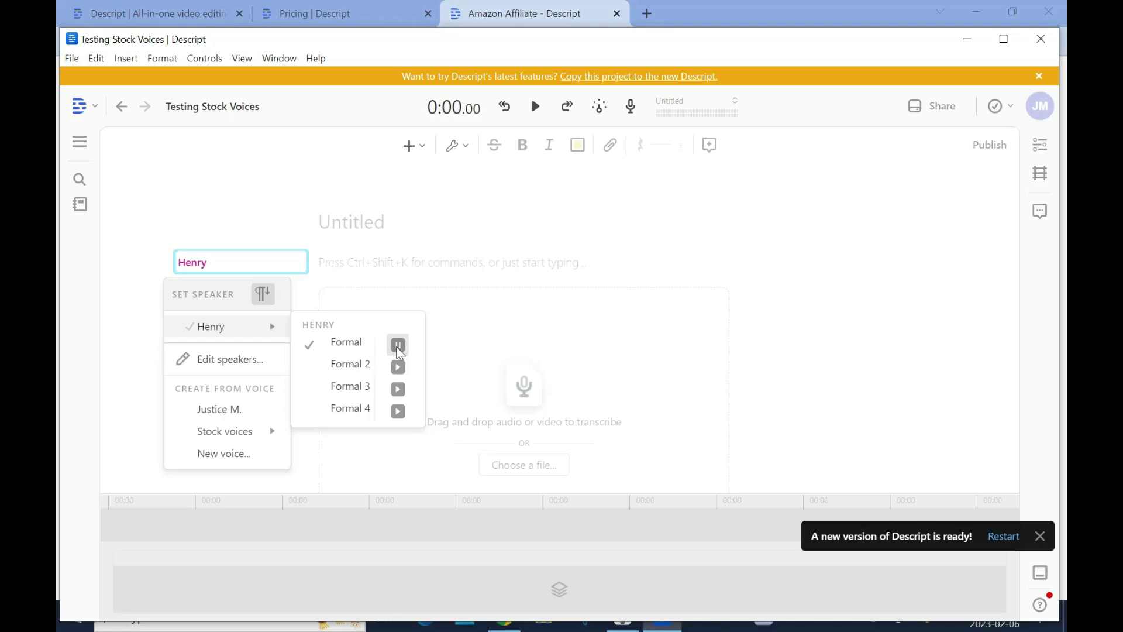
pyautogui.click(399, 367)
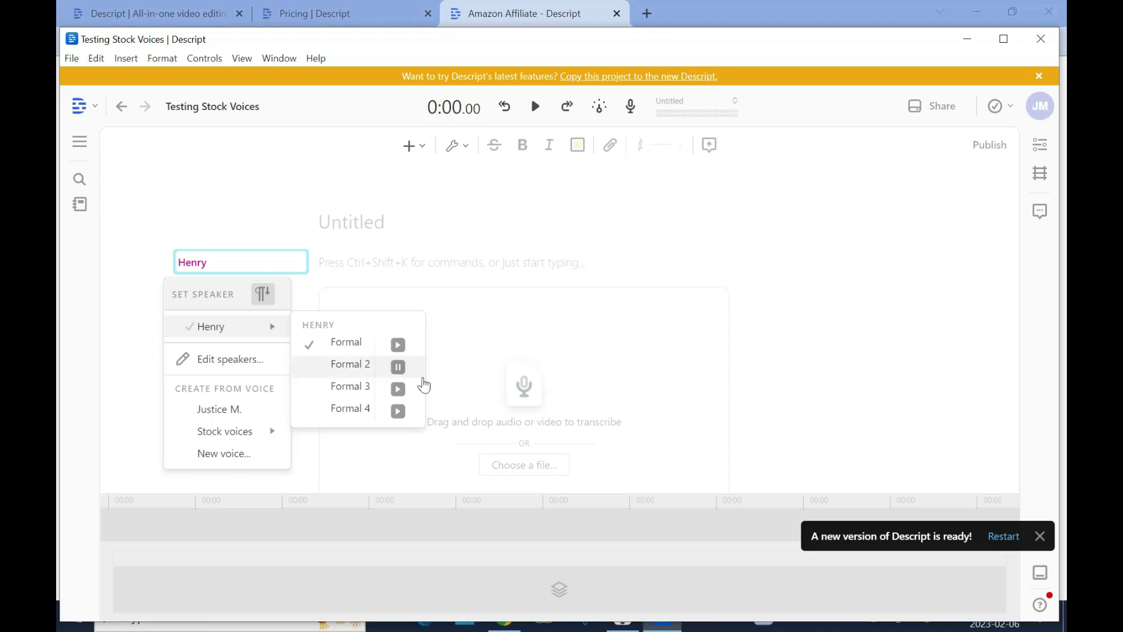
pyautogui.click(399, 390)
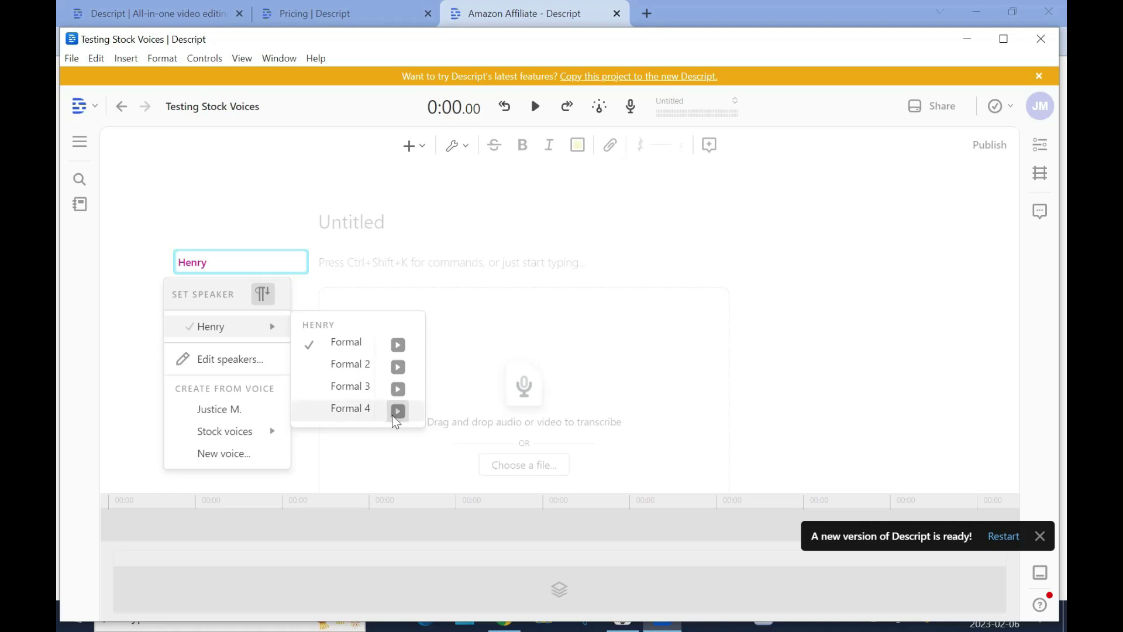
pyautogui.click(395, 417)
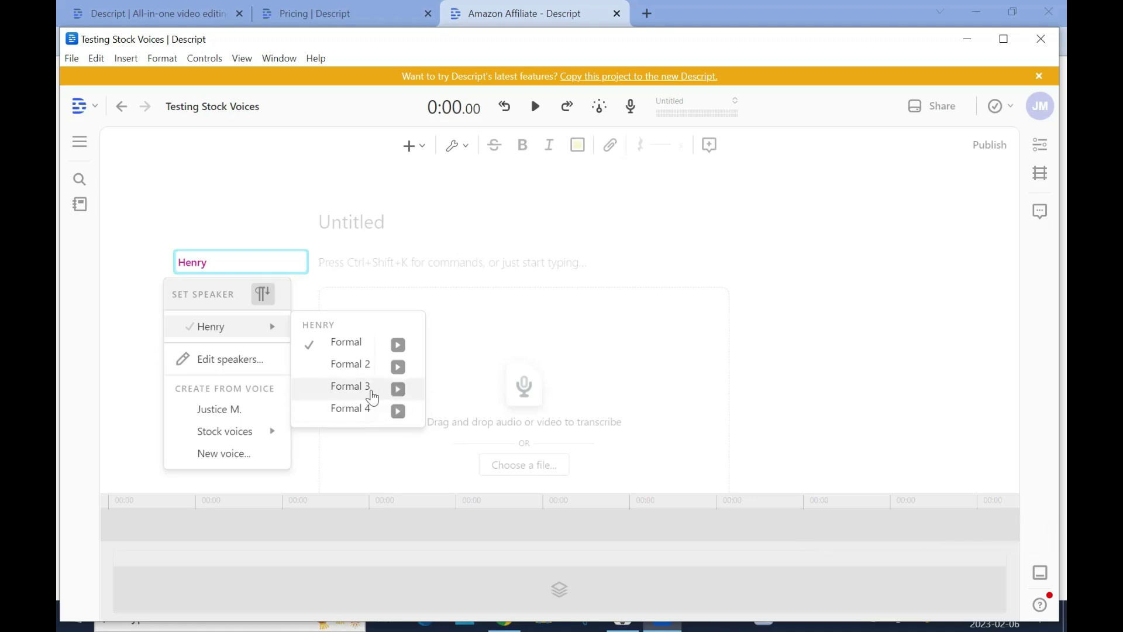
pyautogui.click(372, 398)
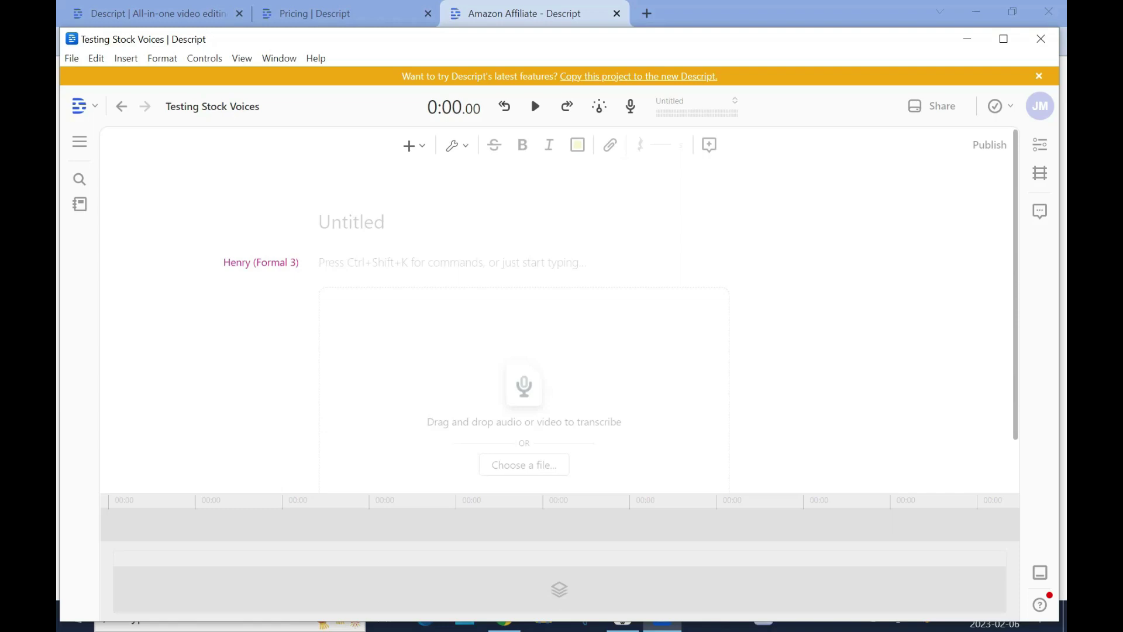
# Search Google for 'make money online' and open the Oberlo article.
pyautogui.click(647, 12)
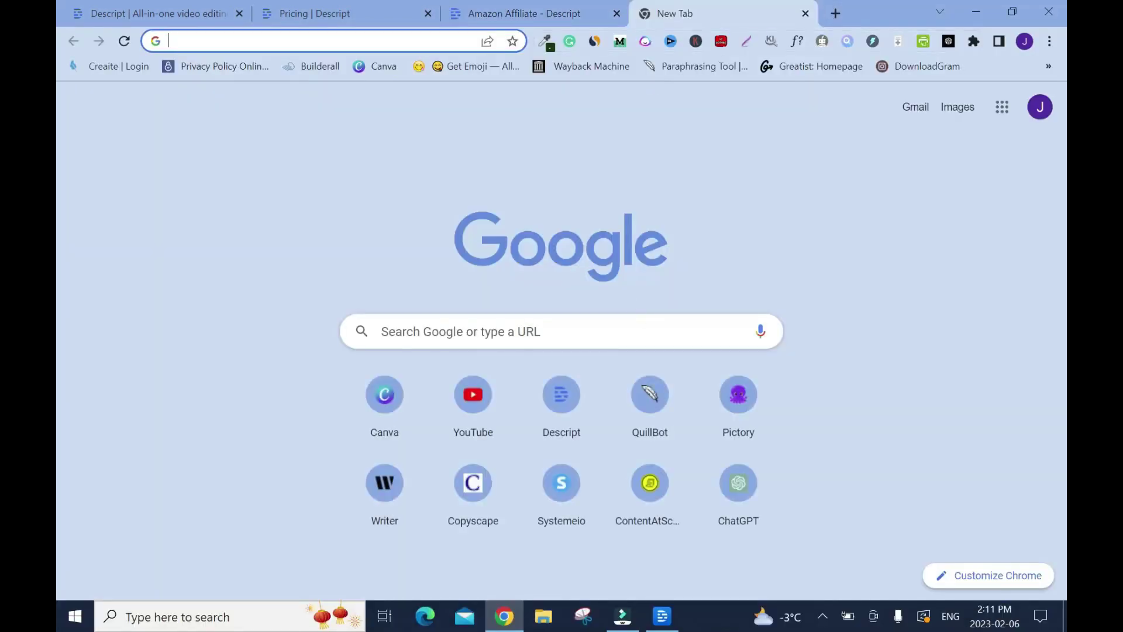
pyautogui.click(596, 328)
pyautogui.write('make mo')
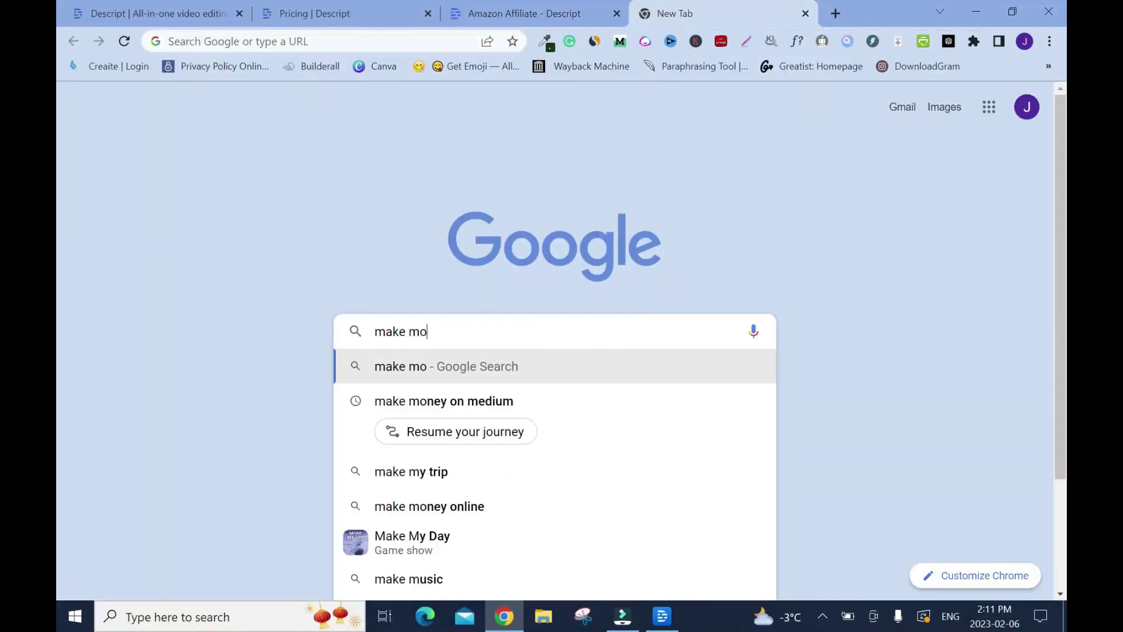
pyautogui.write('ne')
pyautogui.click(412, 471)
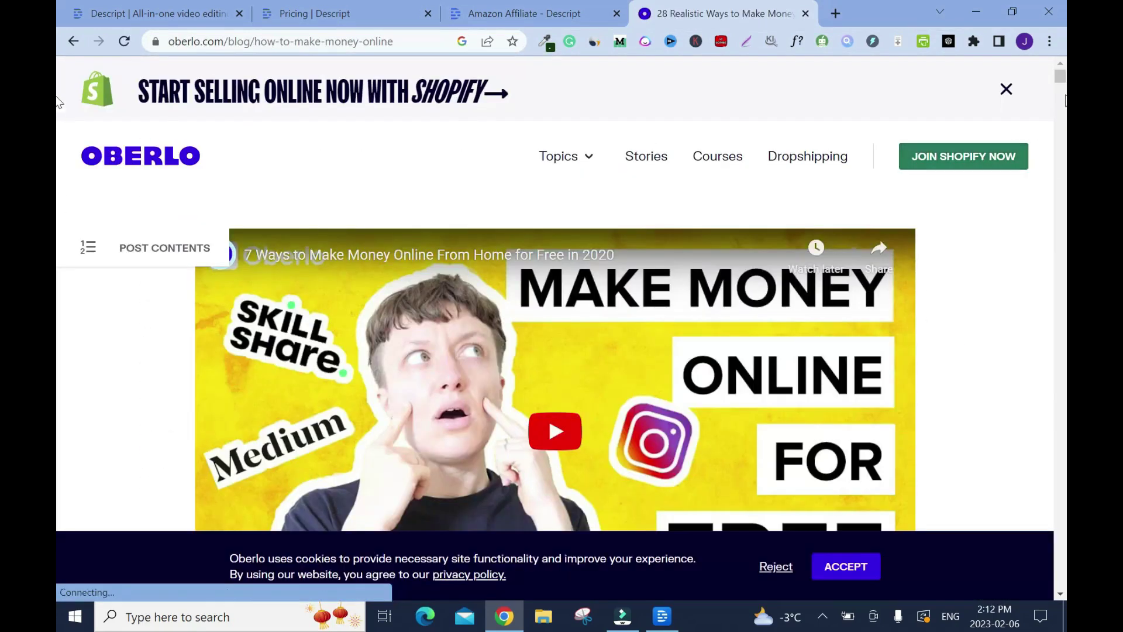
pyautogui.scroll(-10, 554, 380)
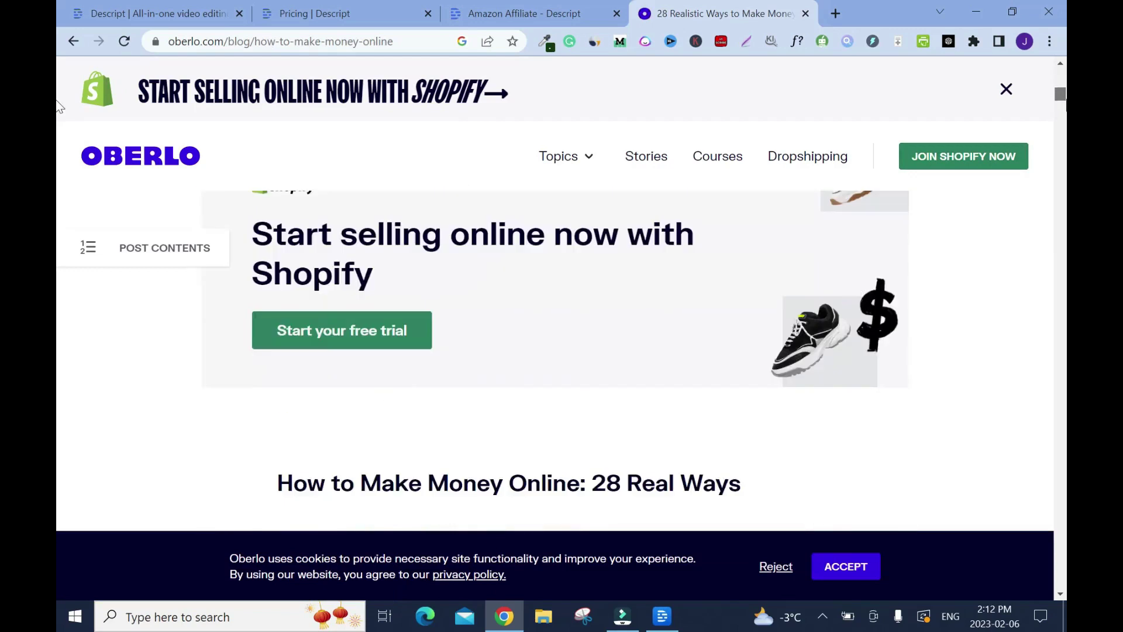
# Copy the article's opening sentence and return to Descript's empty script line.
pyautogui.moveTo(623, 338); pyautogui.dragTo(268, 293)
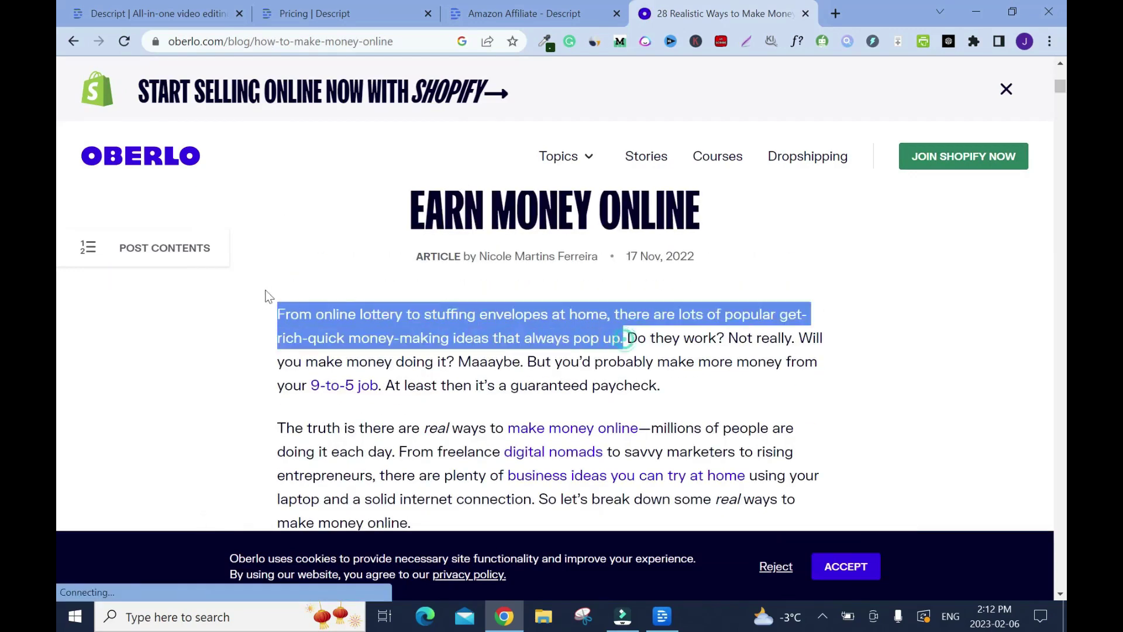
pyautogui.rightClick(391, 324)
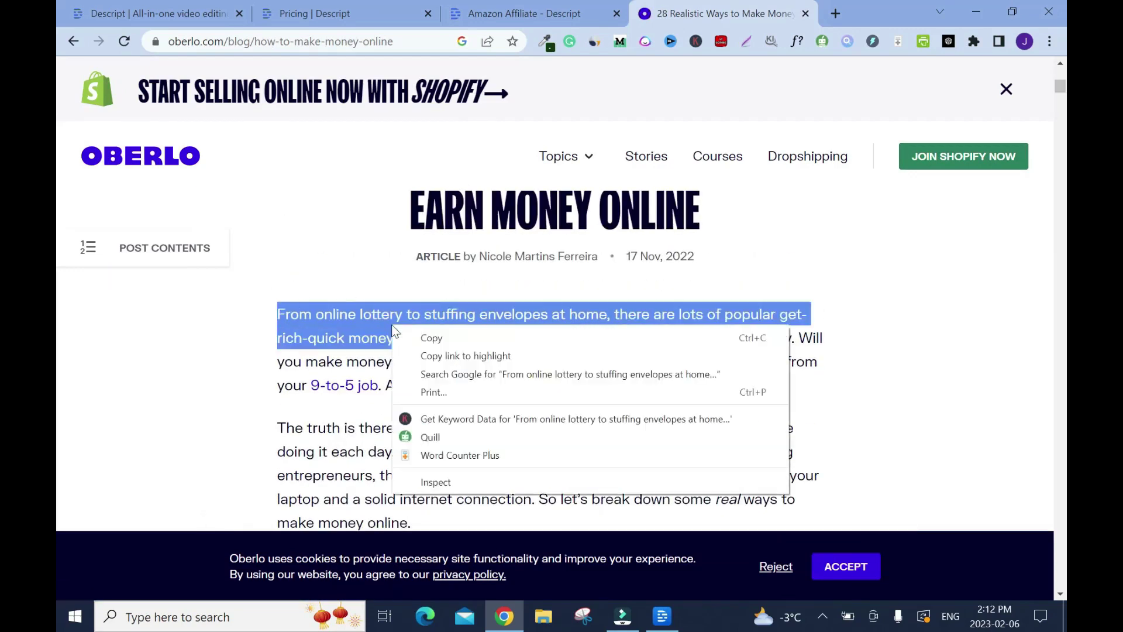
pyautogui.click(411, 334)
pyautogui.click(662, 616)
pyautogui.click(371, 230)
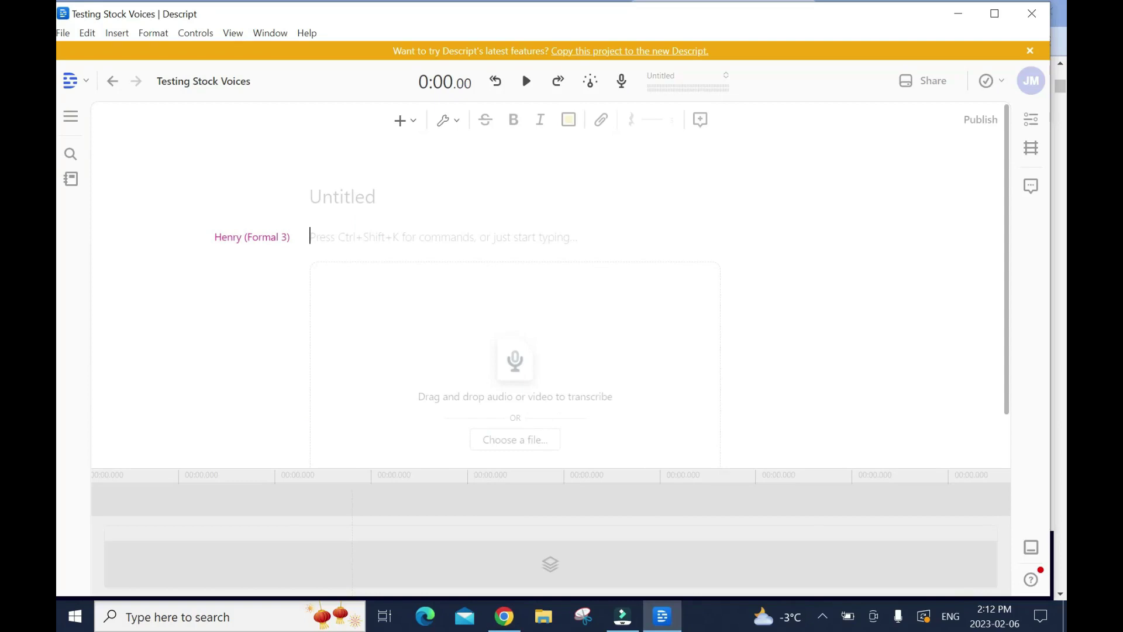
# Paste the Oberlo sentence into the script and play Henry's 6.5-second voice line twice.
pyautogui.hotkey('ctrl', 'v')
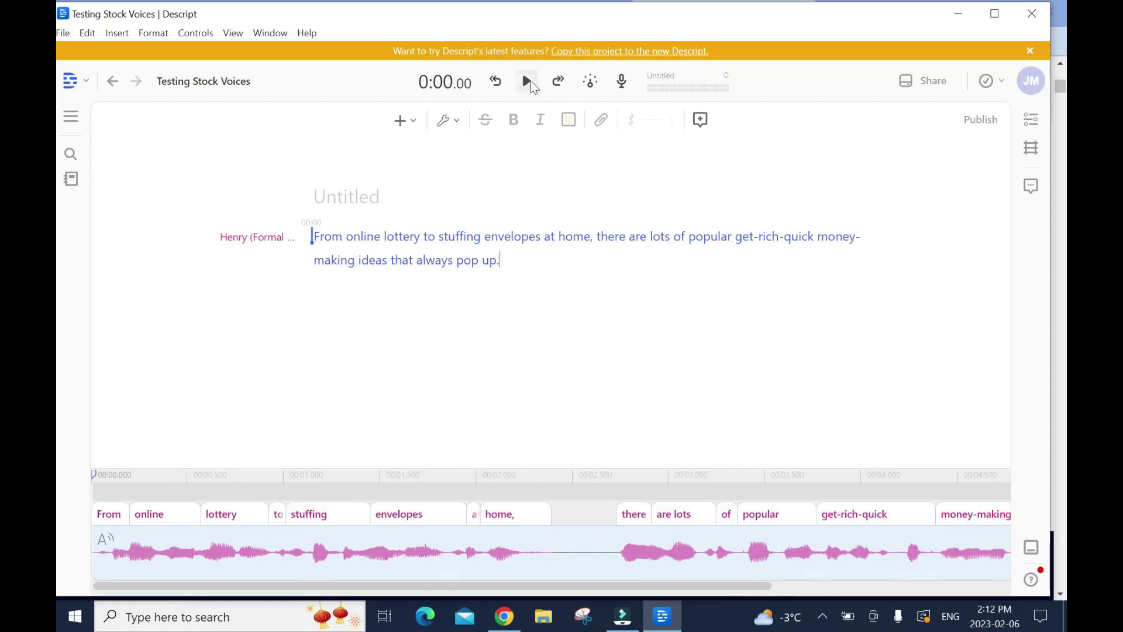
pyautogui.click(527, 82)
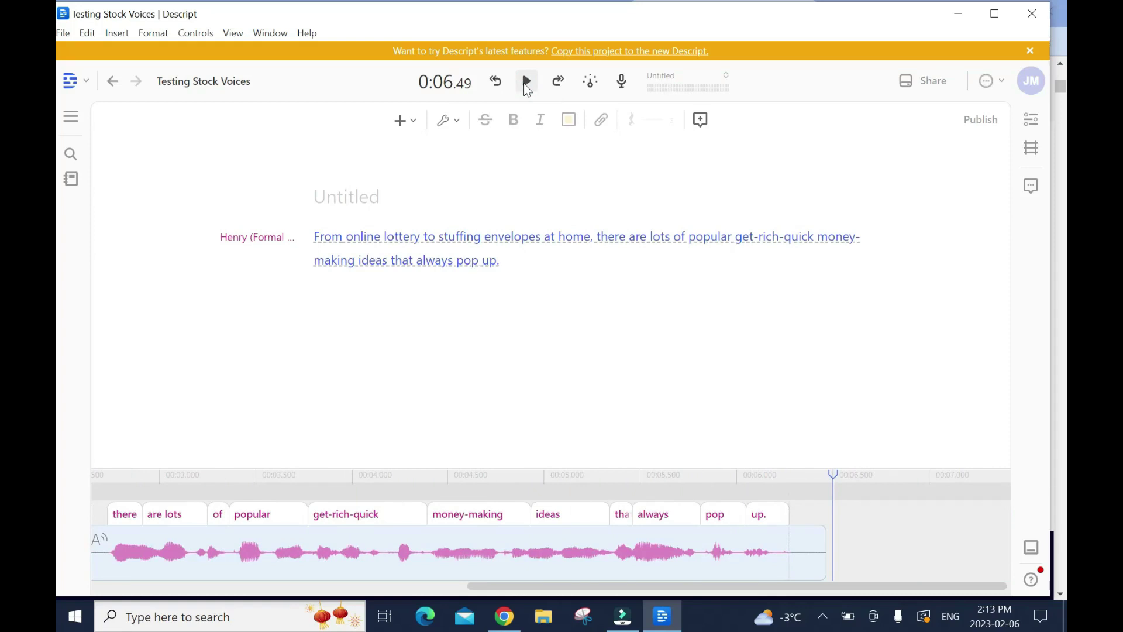
pyautogui.click(525, 84)
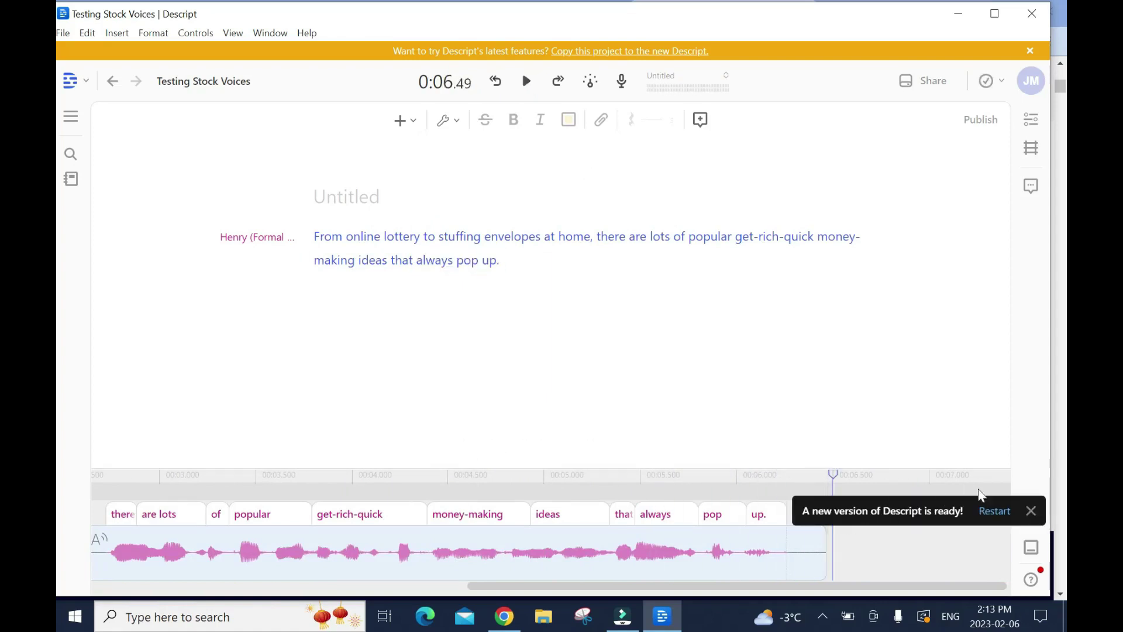
# Export the voice line as an MP3 audio file named DSV into Downloads.
pyautogui.click(1032, 512)
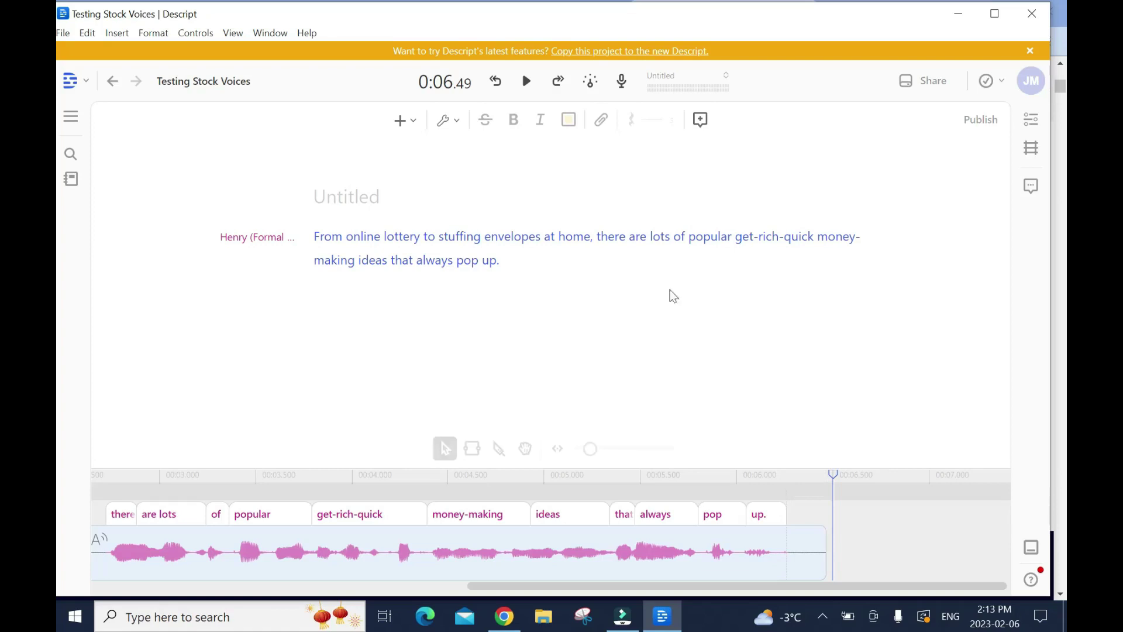
pyautogui.click(921, 85)
pyautogui.click(454, 94)
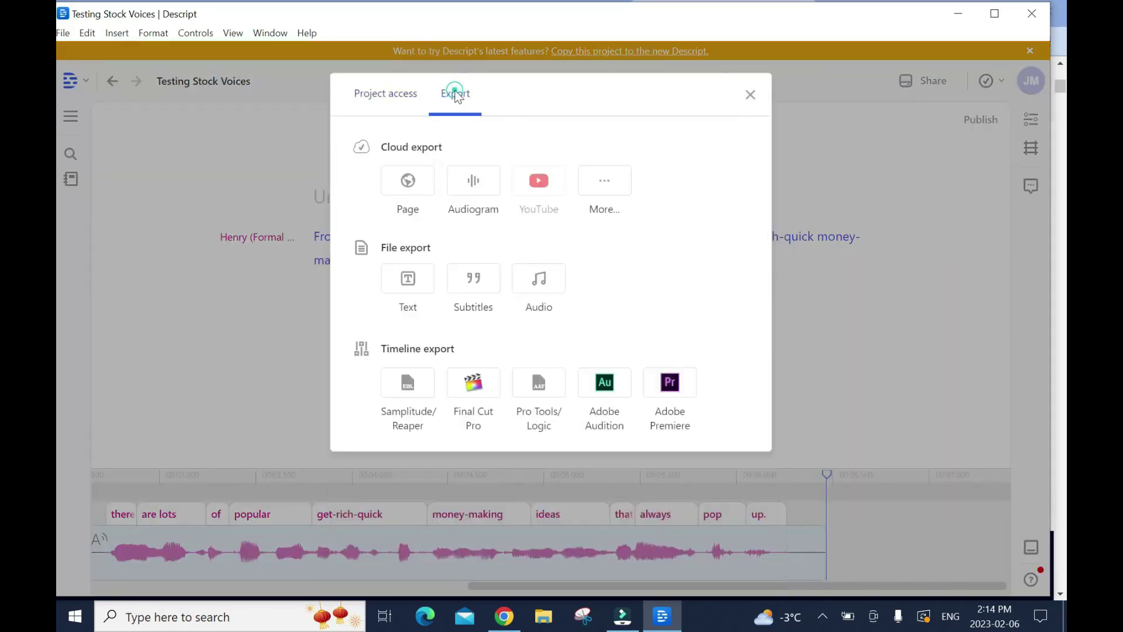
pyautogui.click(545, 277)
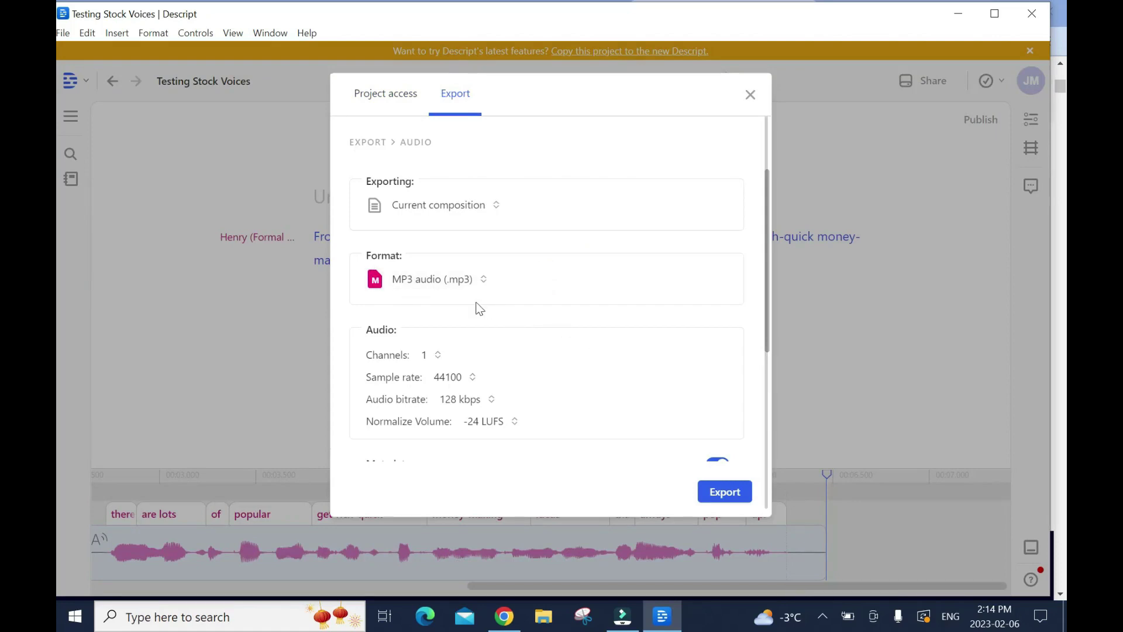
pyautogui.click(483, 283)
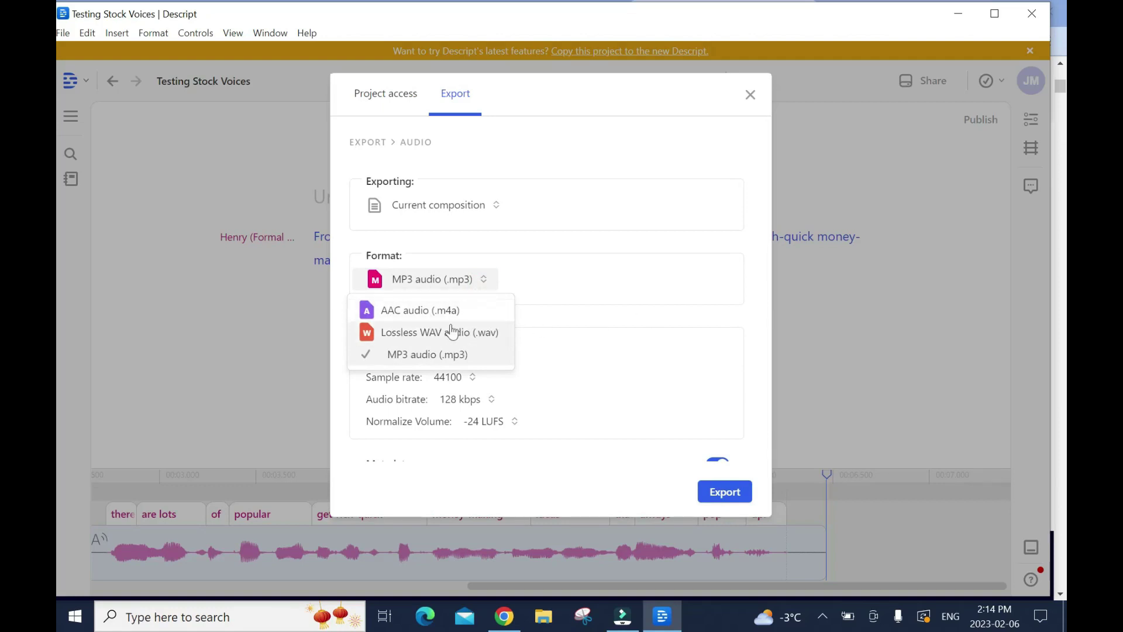
pyautogui.click(762, 207)
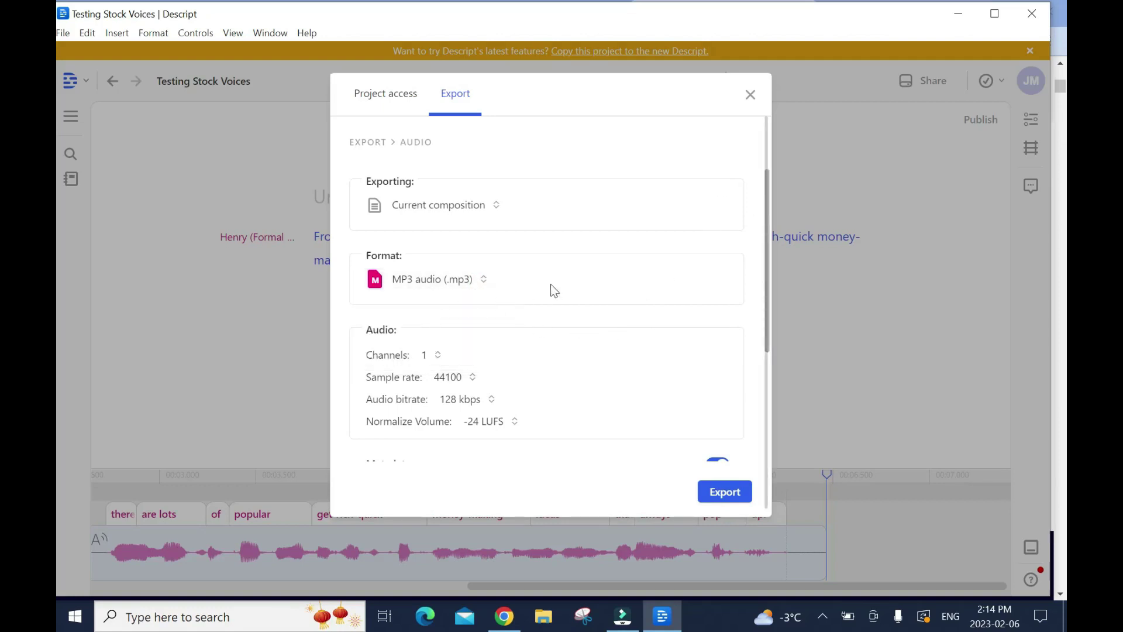
pyautogui.click(725, 491)
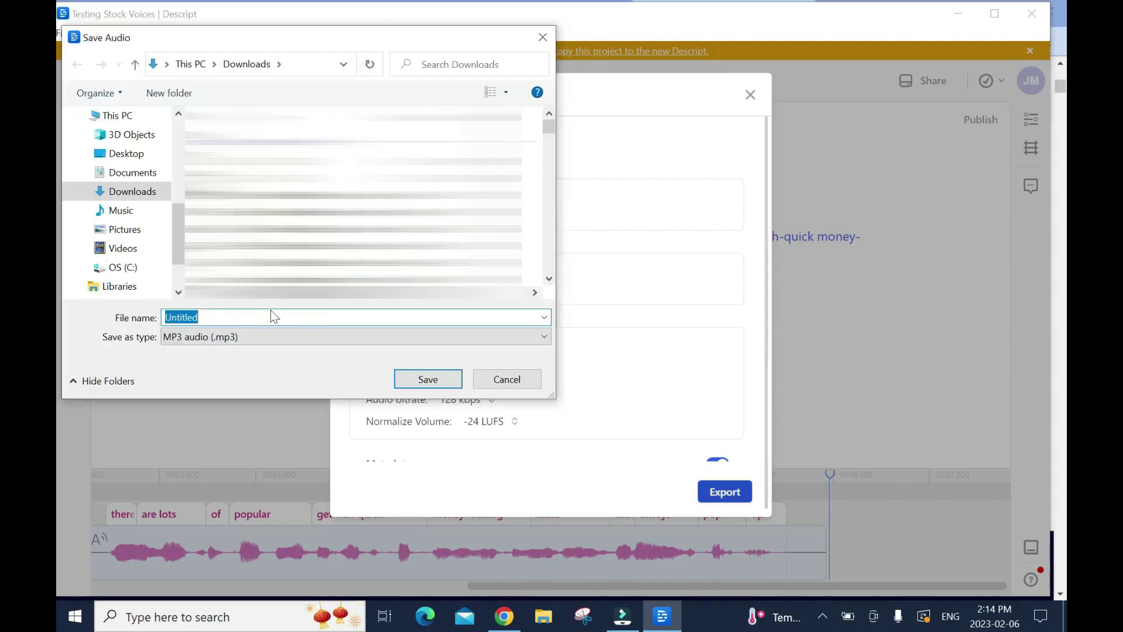
pyautogui.write('DSV')
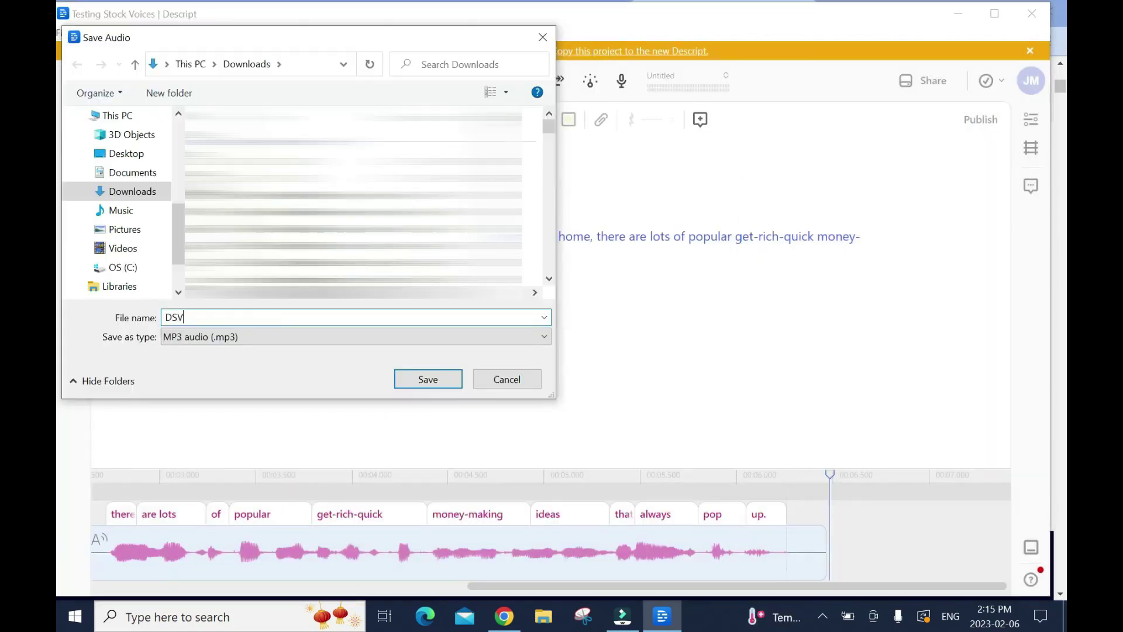
pyautogui.click(435, 381)
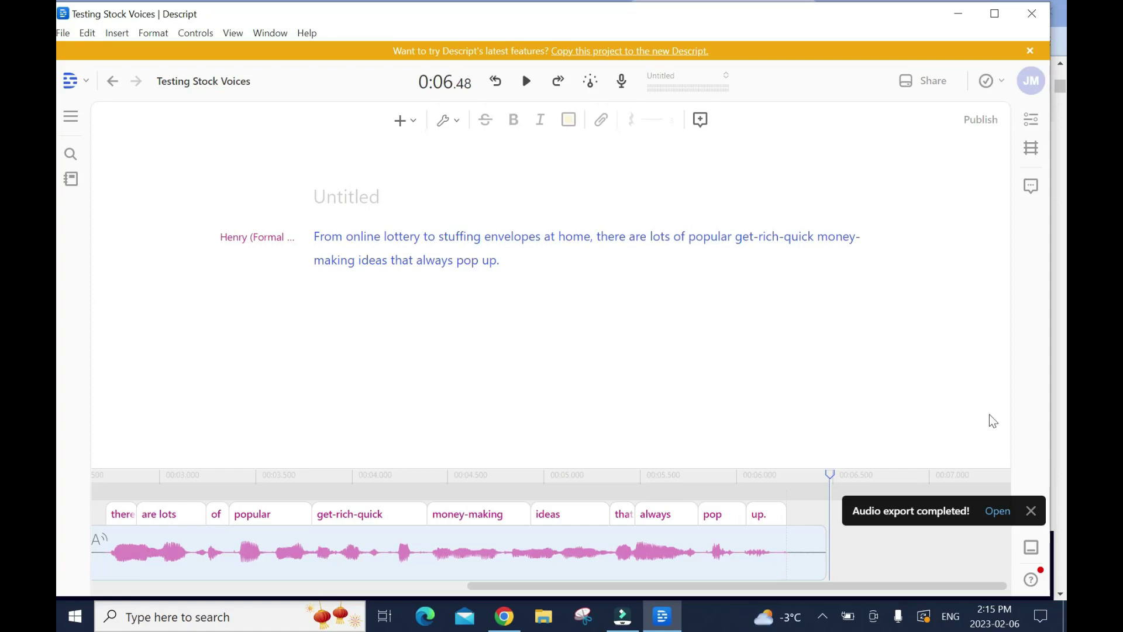
# Open the export folder, close the Oberlo tab, minimise Chrome and Descript, and launch Audacity.
pyautogui.click(998, 511)
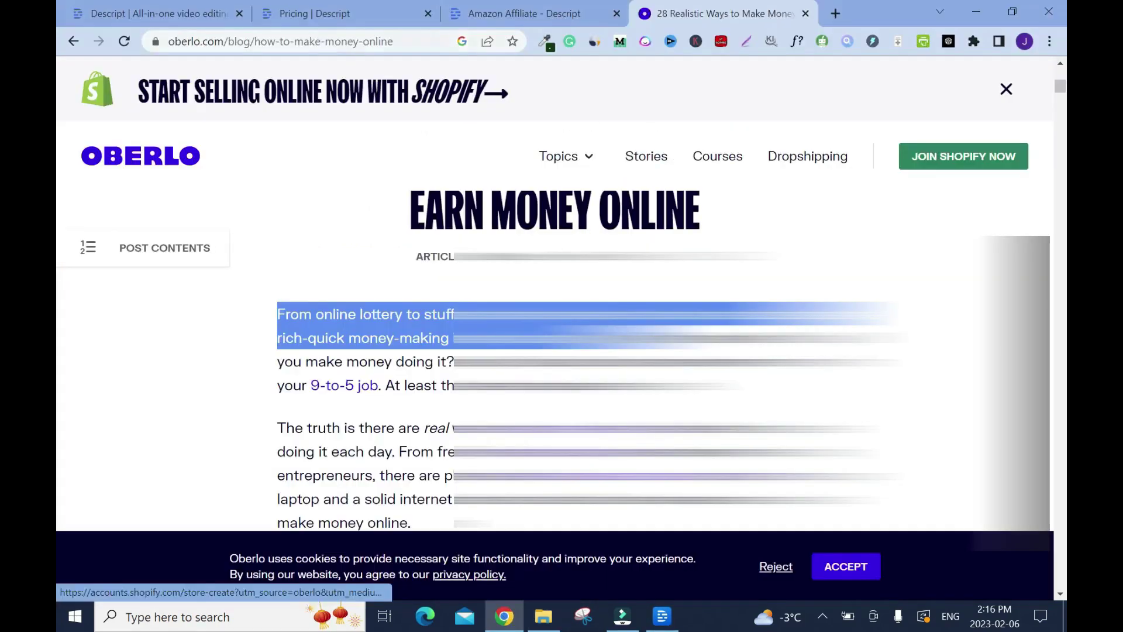
pyautogui.click(504, 616)
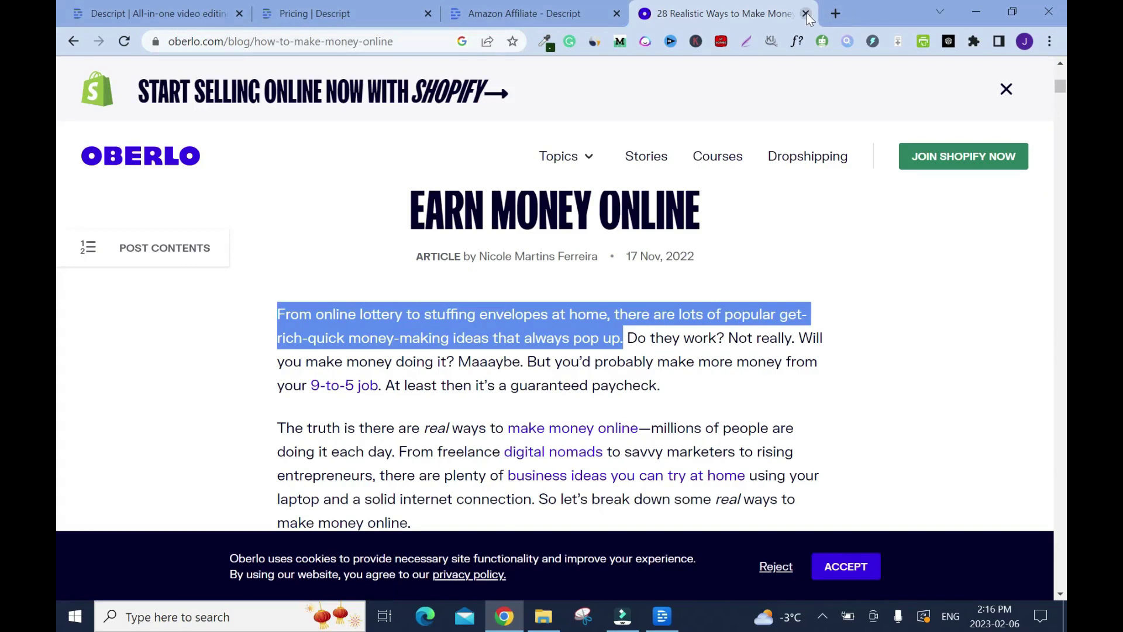
pyautogui.click(807, 13)
pyautogui.click(971, 11)
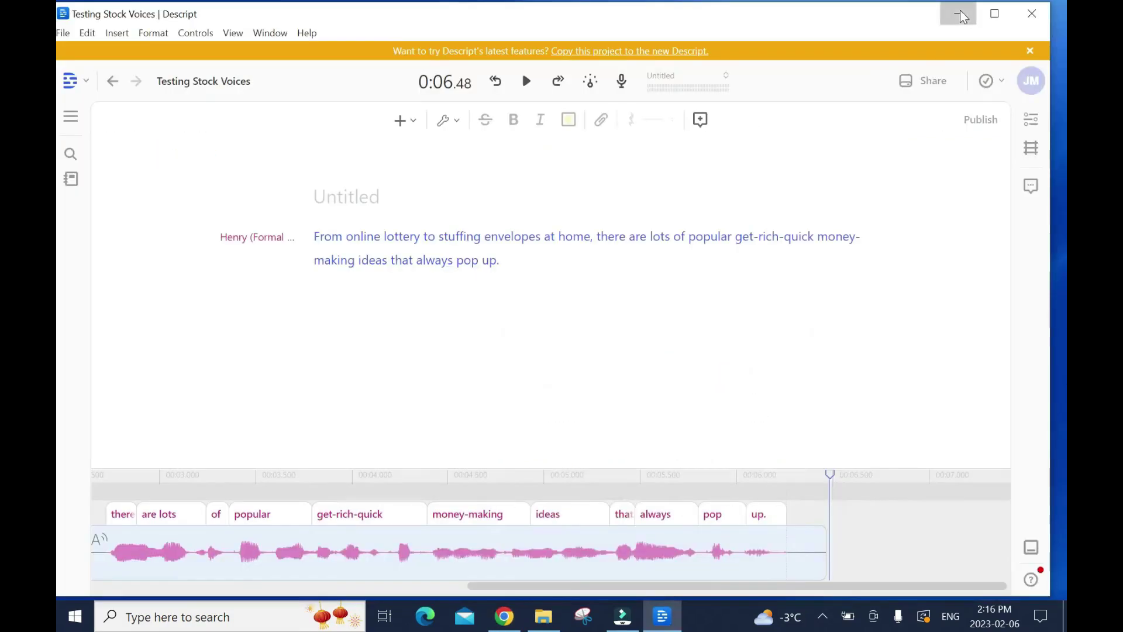
pyautogui.click(963, 13)
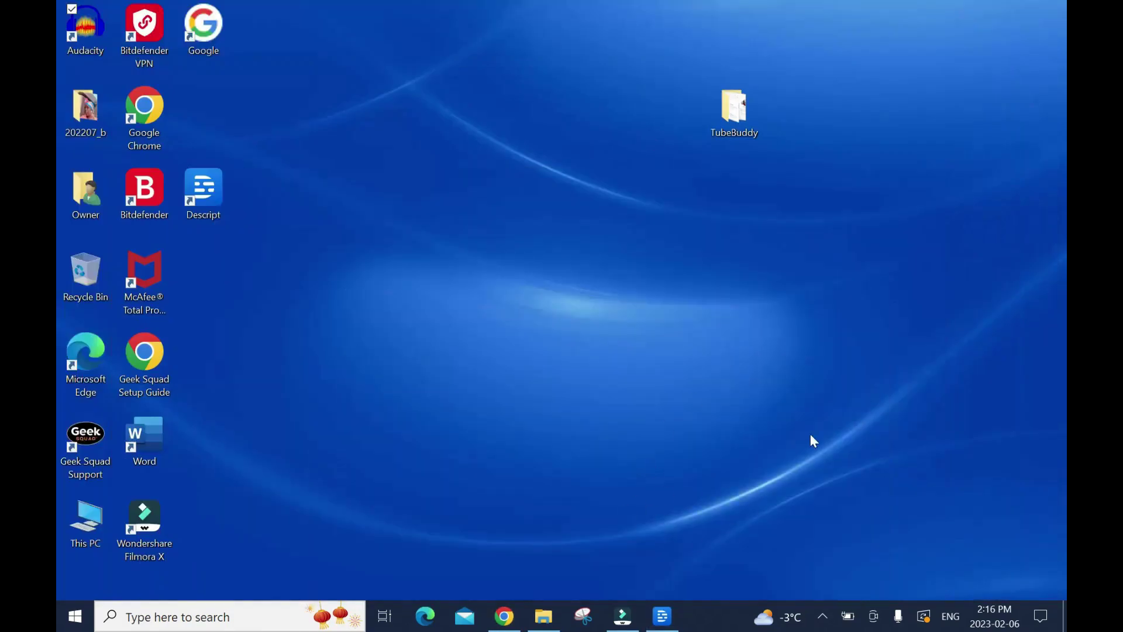
pyautogui.doubleClick(95, 33)
# Import DSV.mp3 into Audacity, play it, and select the whole track.
pyautogui.click(560, 605)
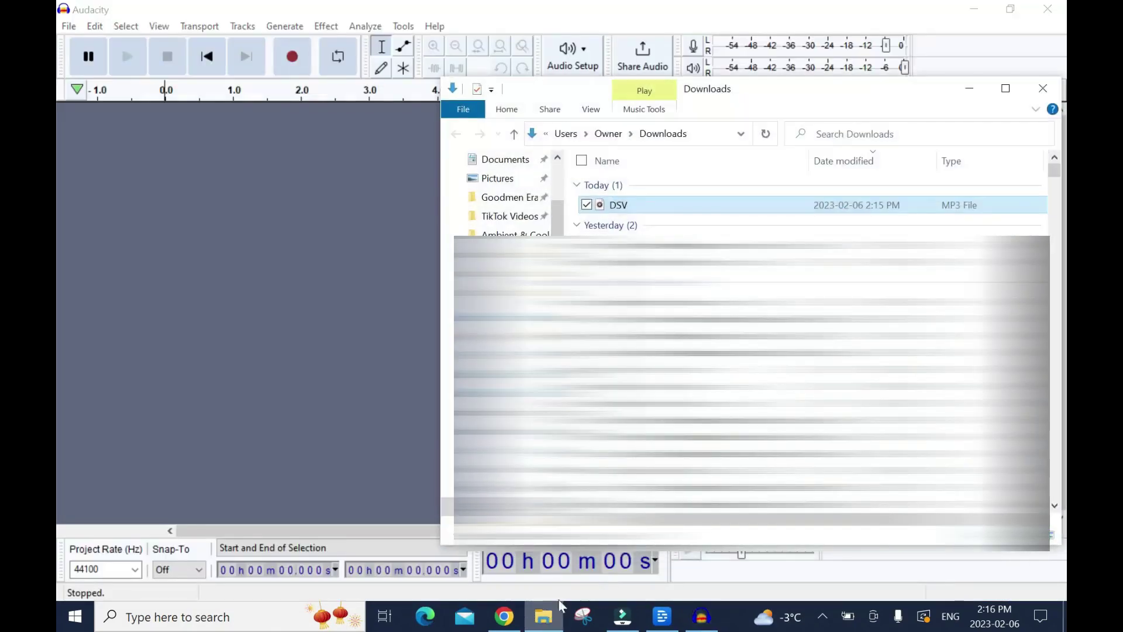
pyautogui.moveTo(815, 206); pyautogui.dragTo(264, 275)
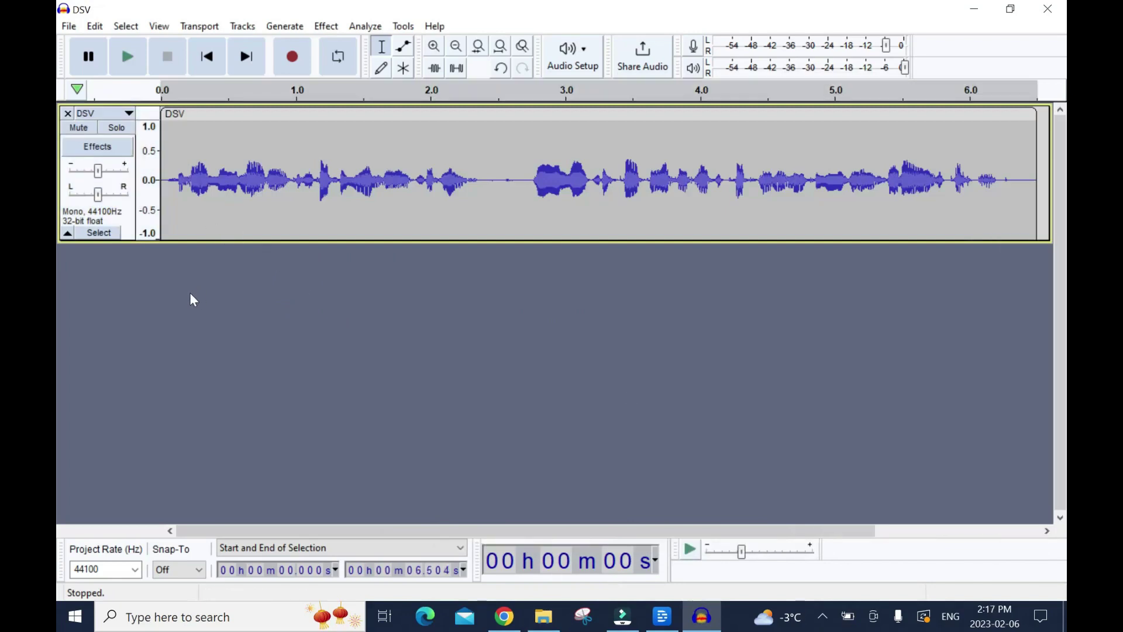
pyautogui.click(136, 60)
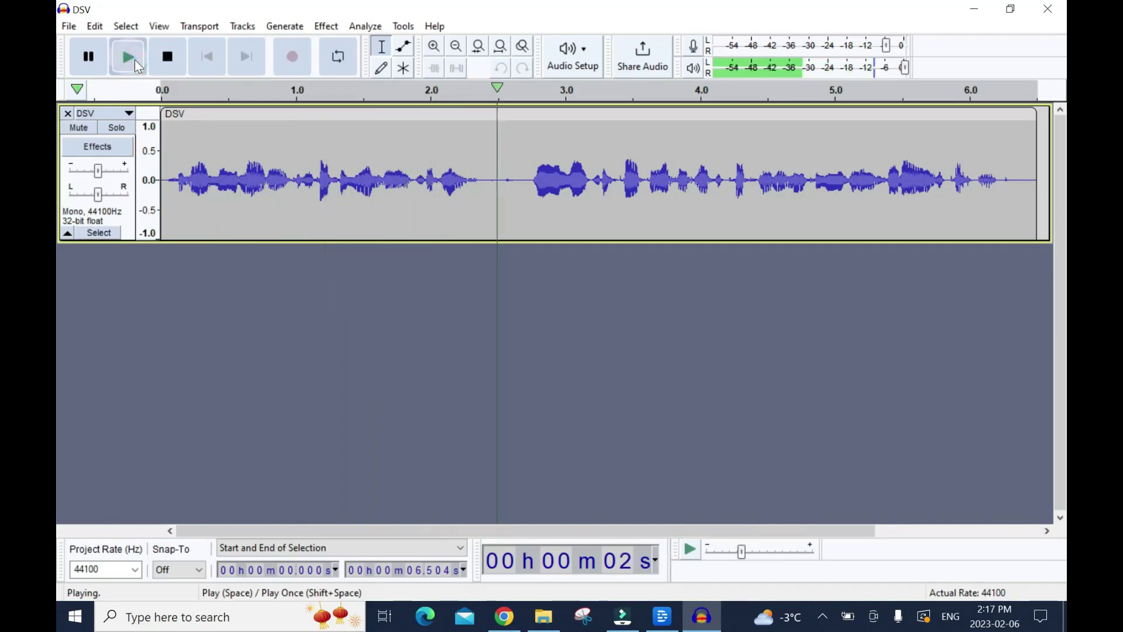
pyautogui.press('space')
pyautogui.press('shift')
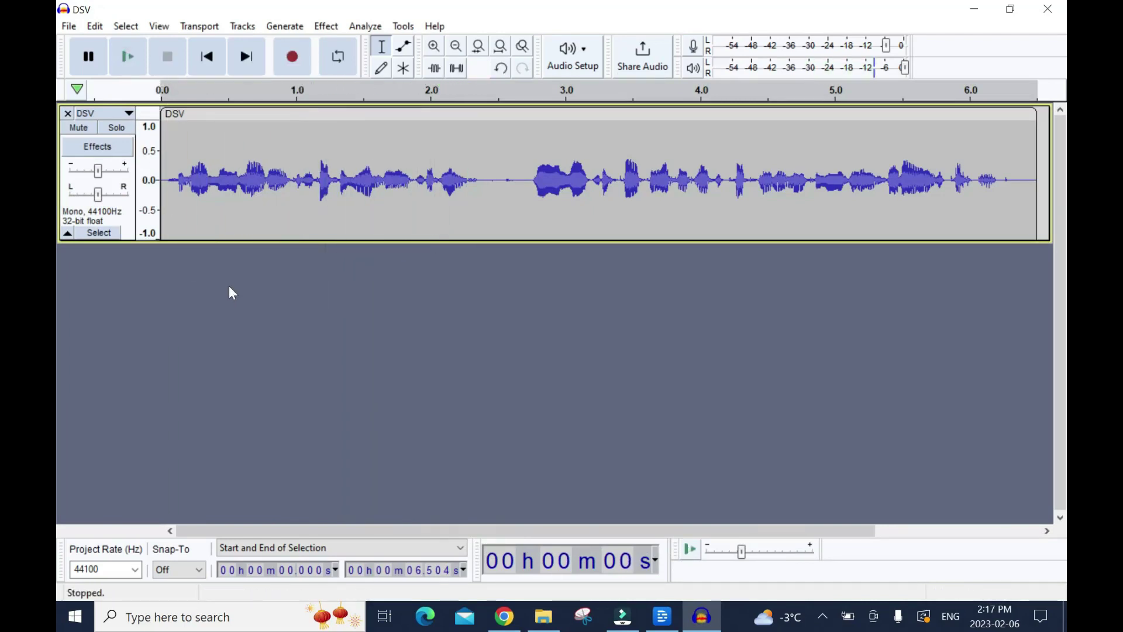
pyautogui.hotkey('ctrl', 'a')
pyautogui.click(325, 25)
# Slow the DSV track by 3 percent with Change Speed and play the 6.706-second result.
pyautogui.moveTo(465, 154)
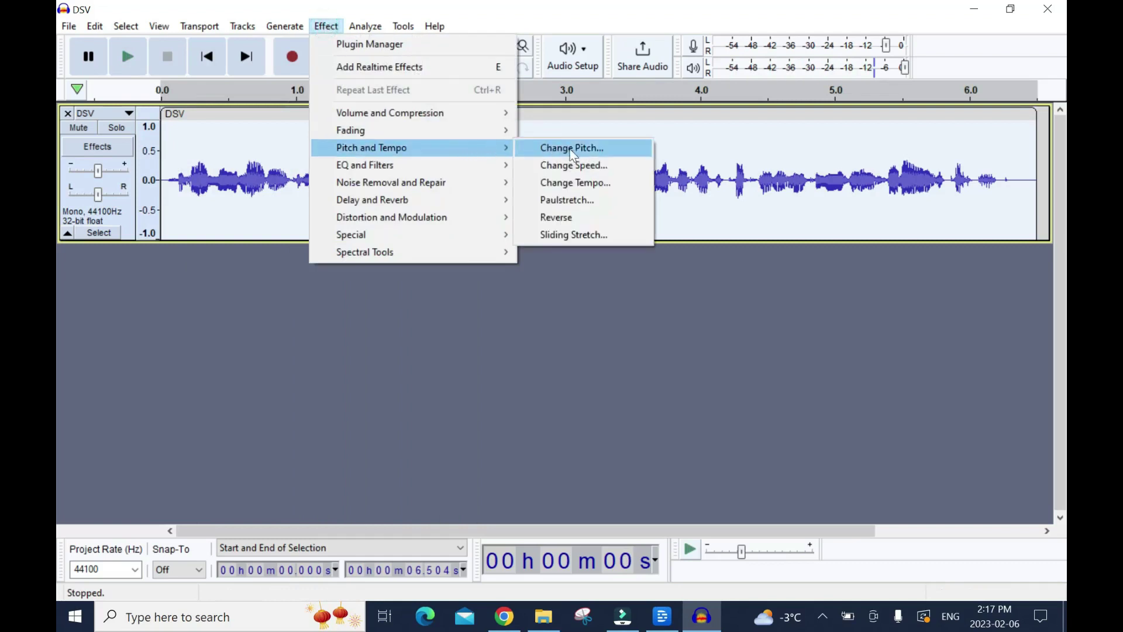
pyautogui.click(575, 165)
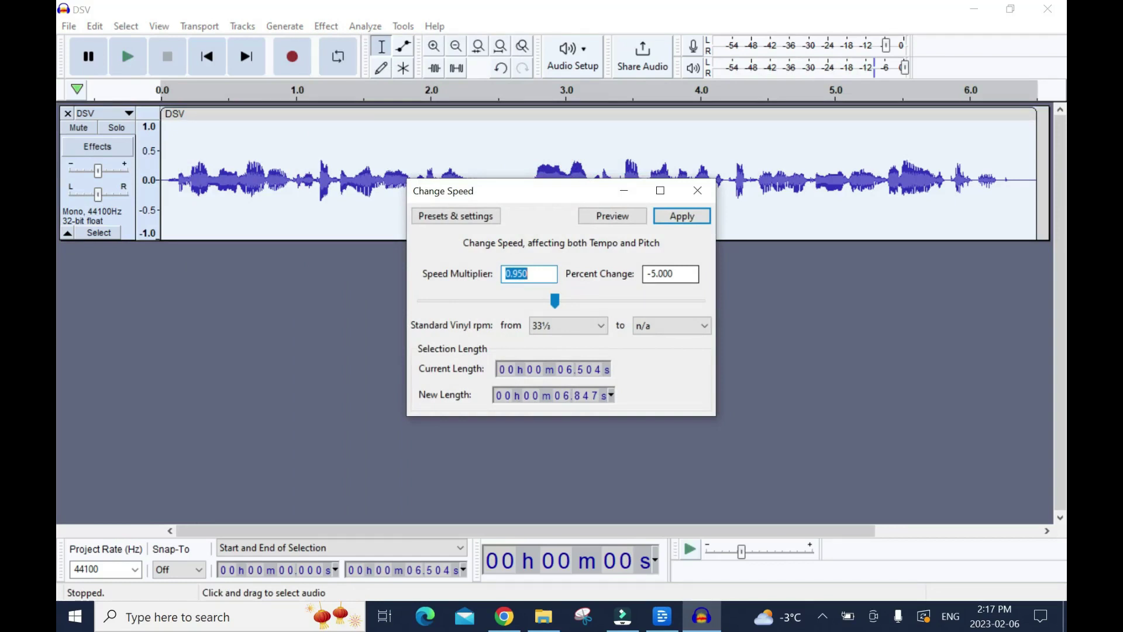
pyautogui.click(656, 274)
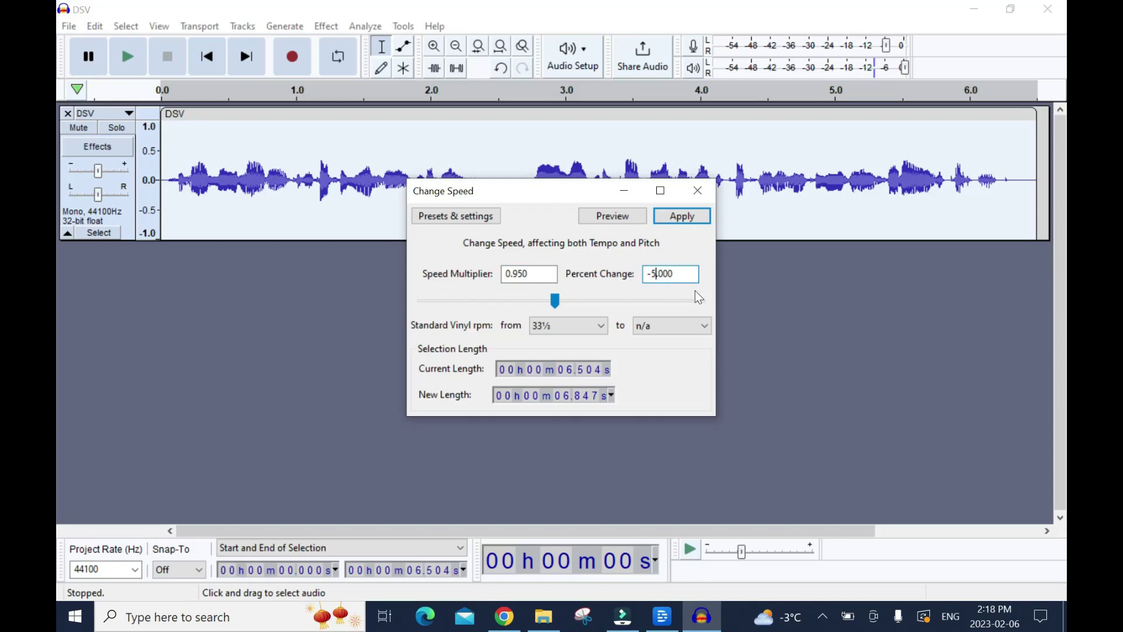
pyautogui.press('BackSpace')
pyautogui.write('3')
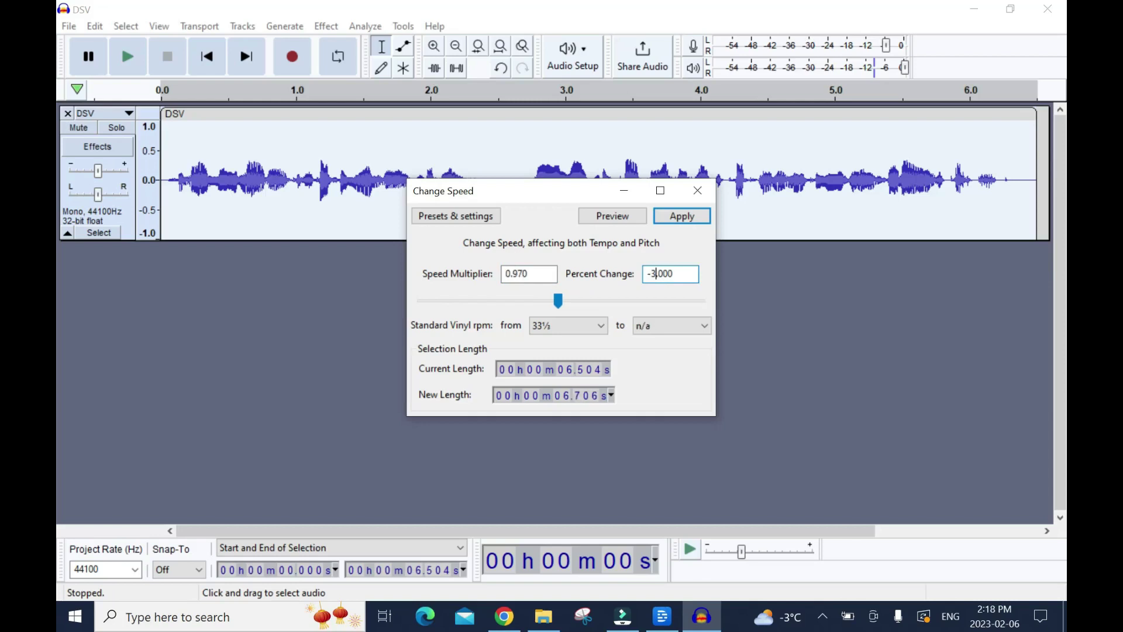
pyautogui.click(682, 218)
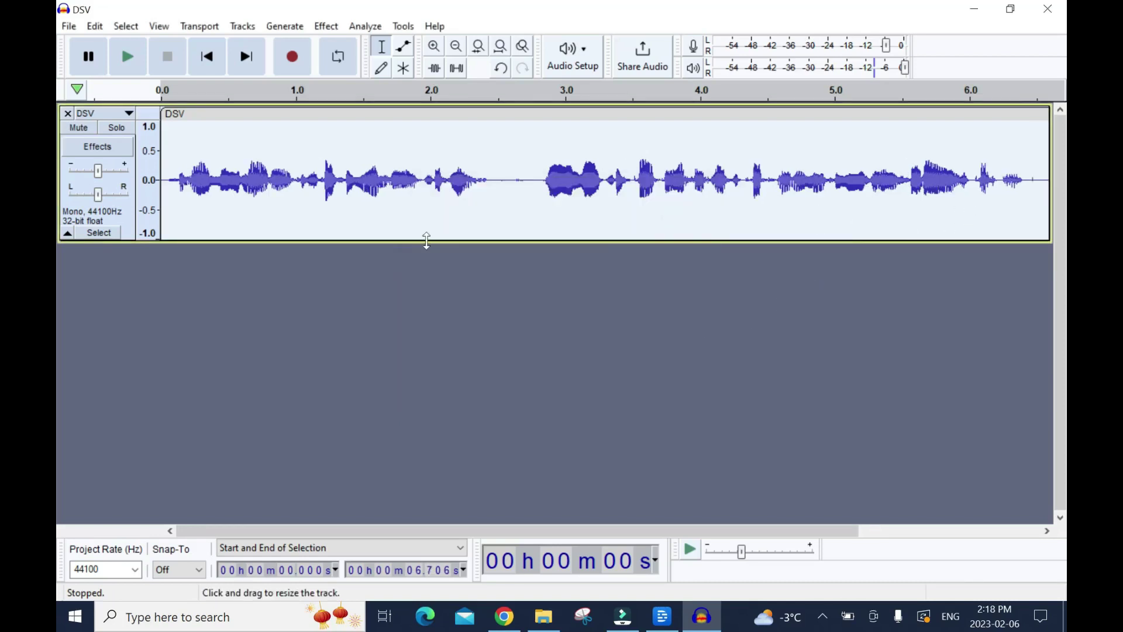
pyautogui.click(128, 60)
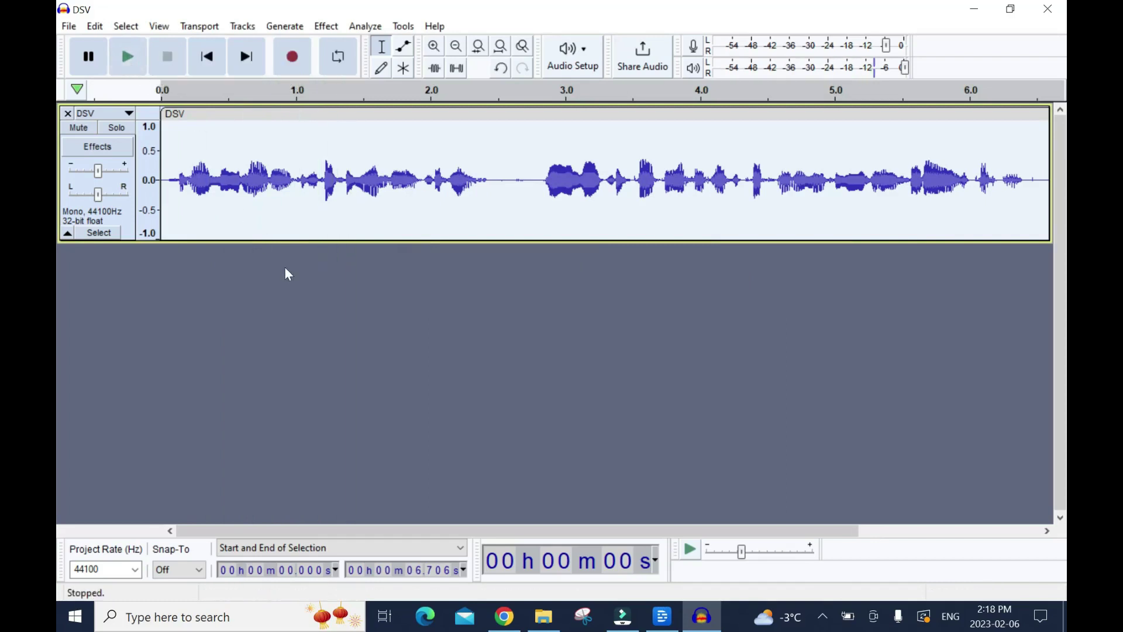
pyautogui.click(127, 55)
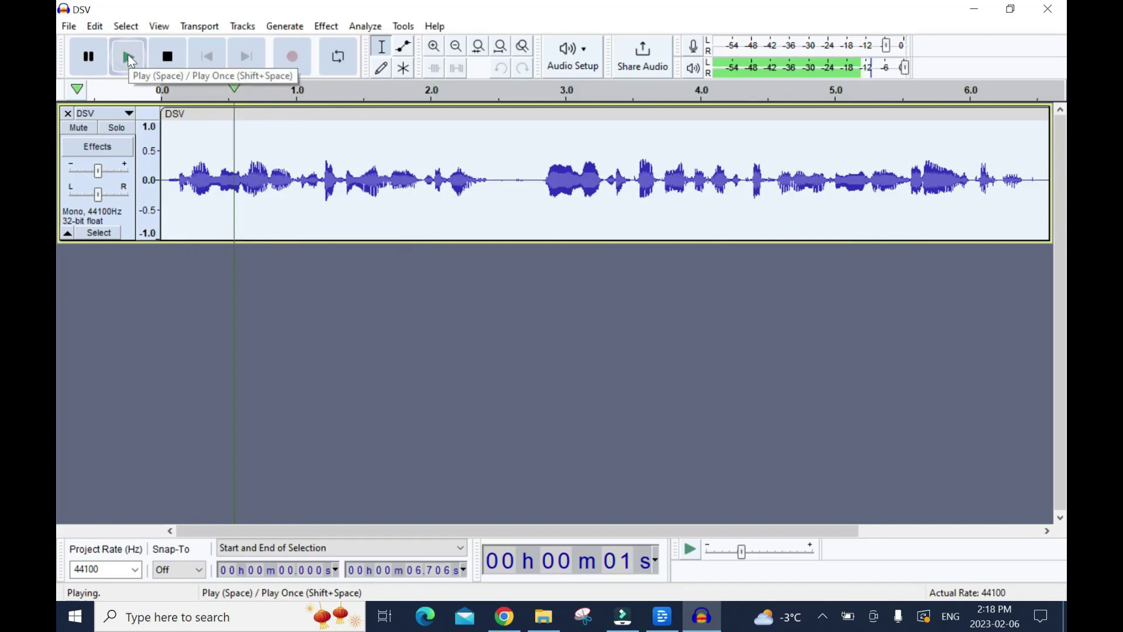
pyautogui.click(128, 60)
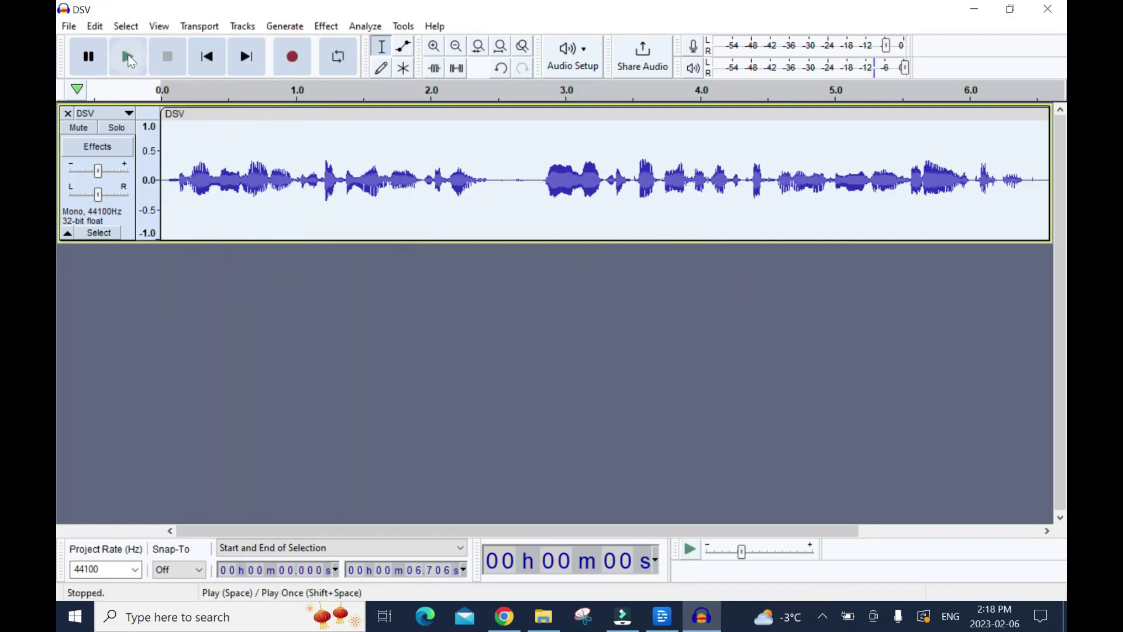
pyautogui.click(129, 59)
pyautogui.click(129, 59)
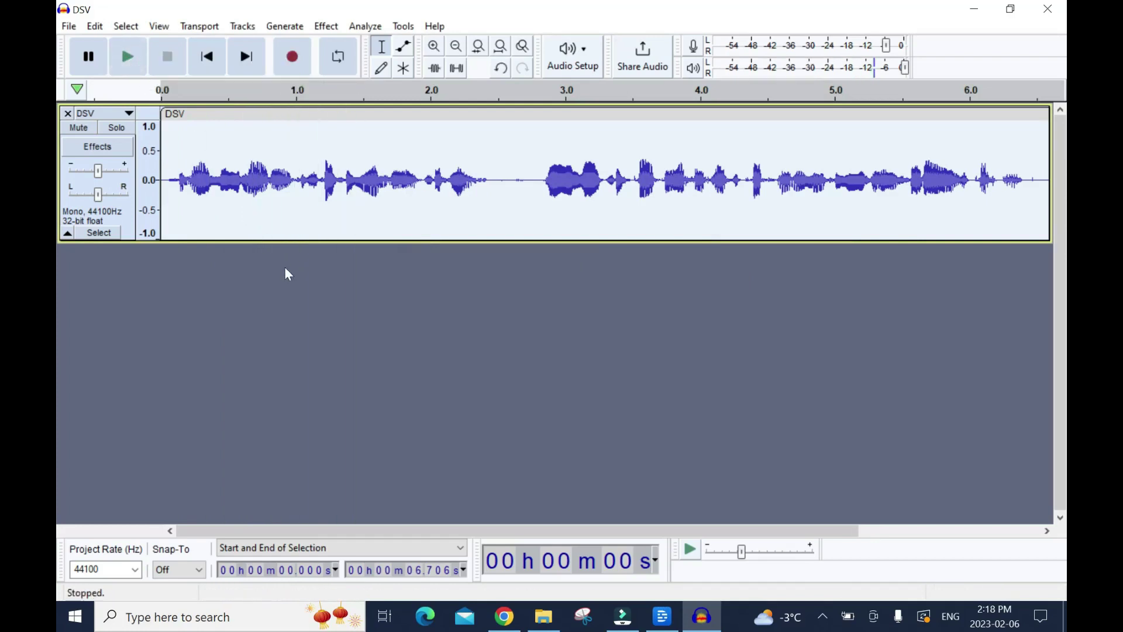
pyautogui.click(128, 56)
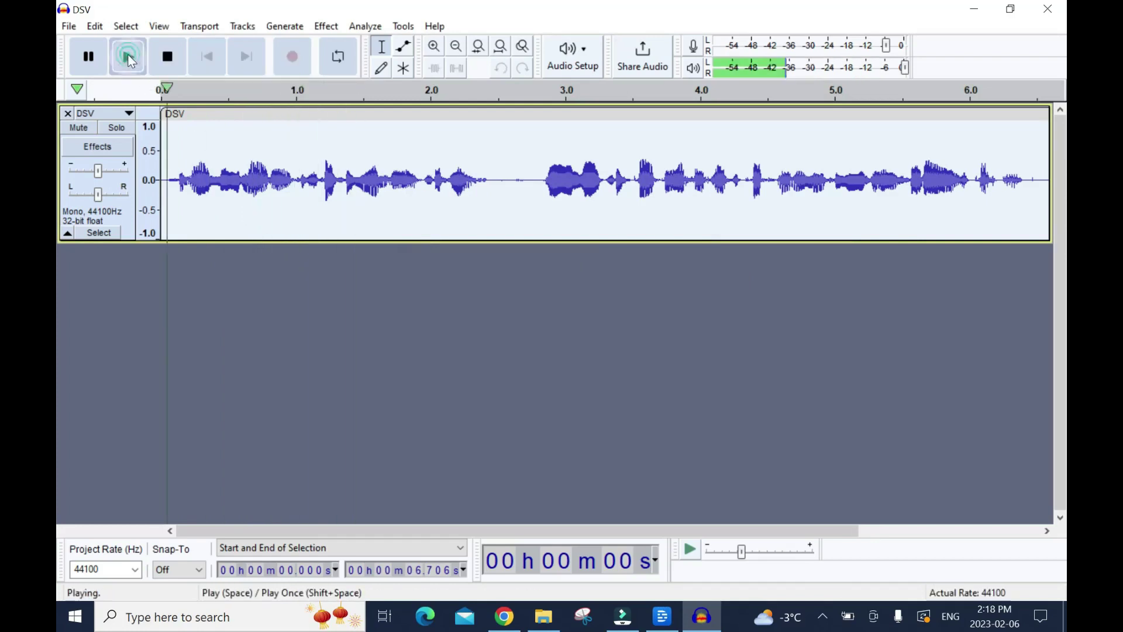
pyautogui.click(129, 59)
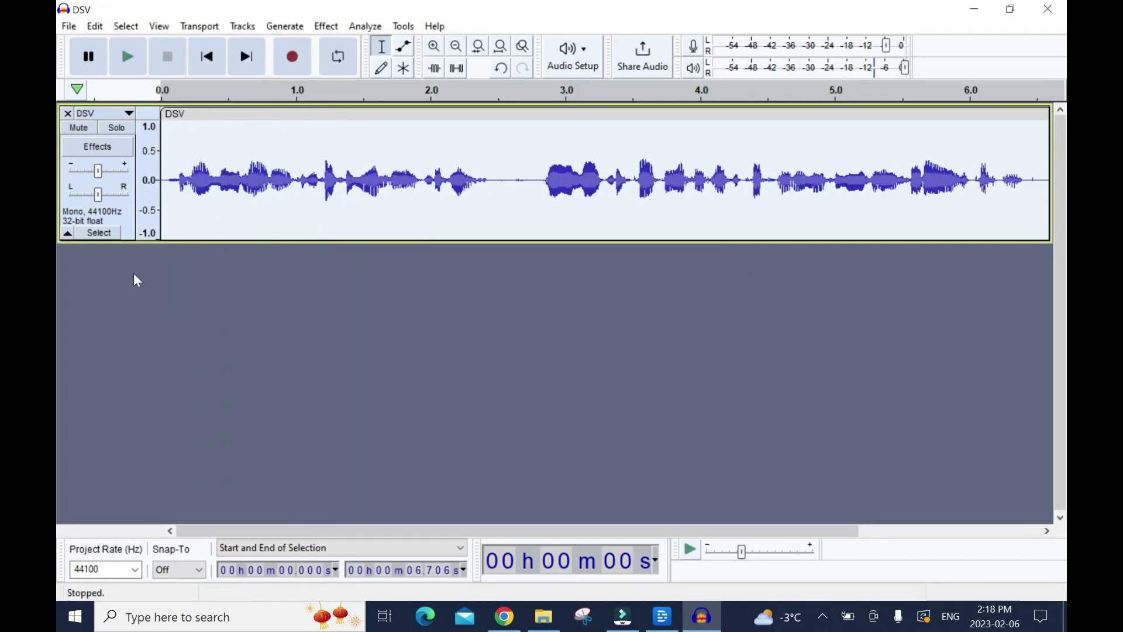
# Export the slowed track as an MP3 named 'DSV 1', then check the Downloads folder.
pyautogui.click(69, 29)
pyautogui.moveTo(134, 147)
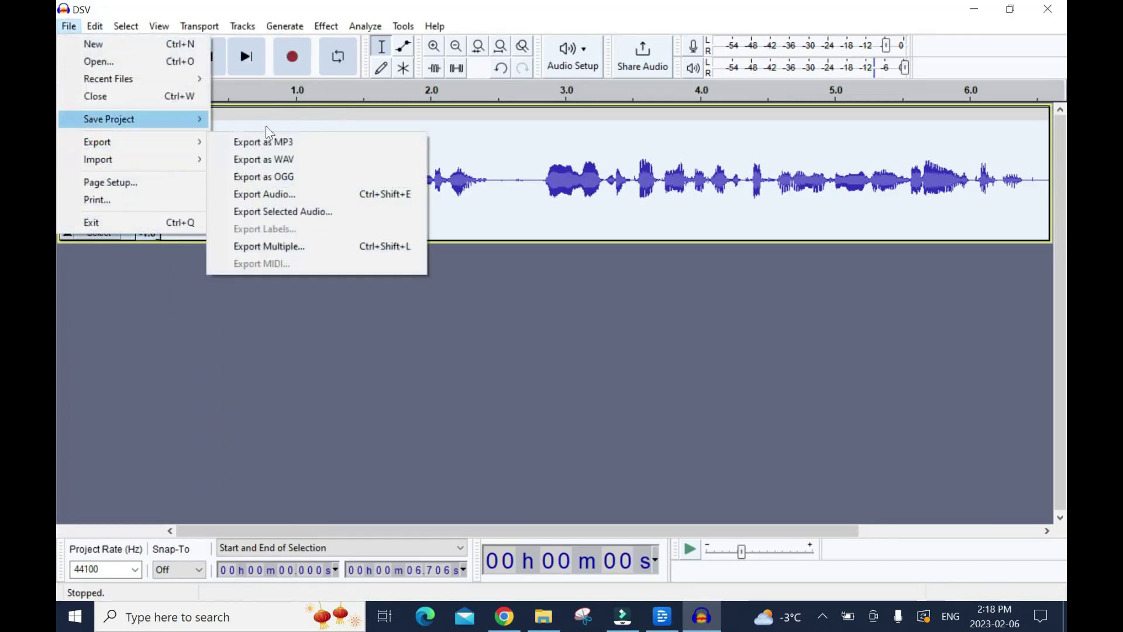
pyautogui.click(298, 142)
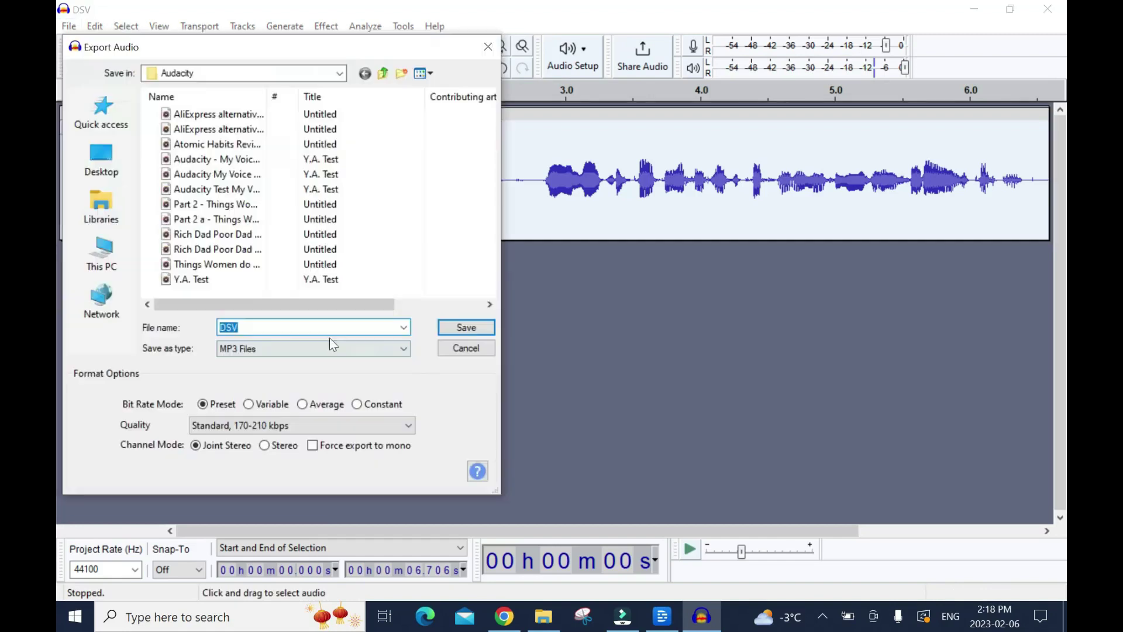
pyautogui.click(322, 325)
pyautogui.write('1')
pyautogui.click(445, 327)
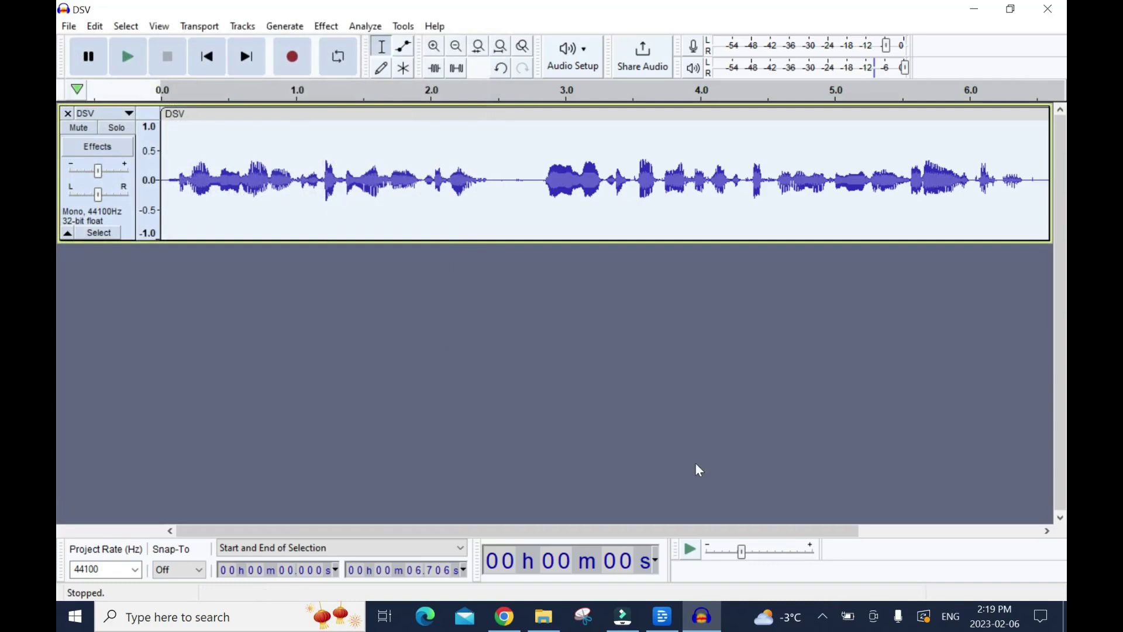
pyautogui.click(544, 616)
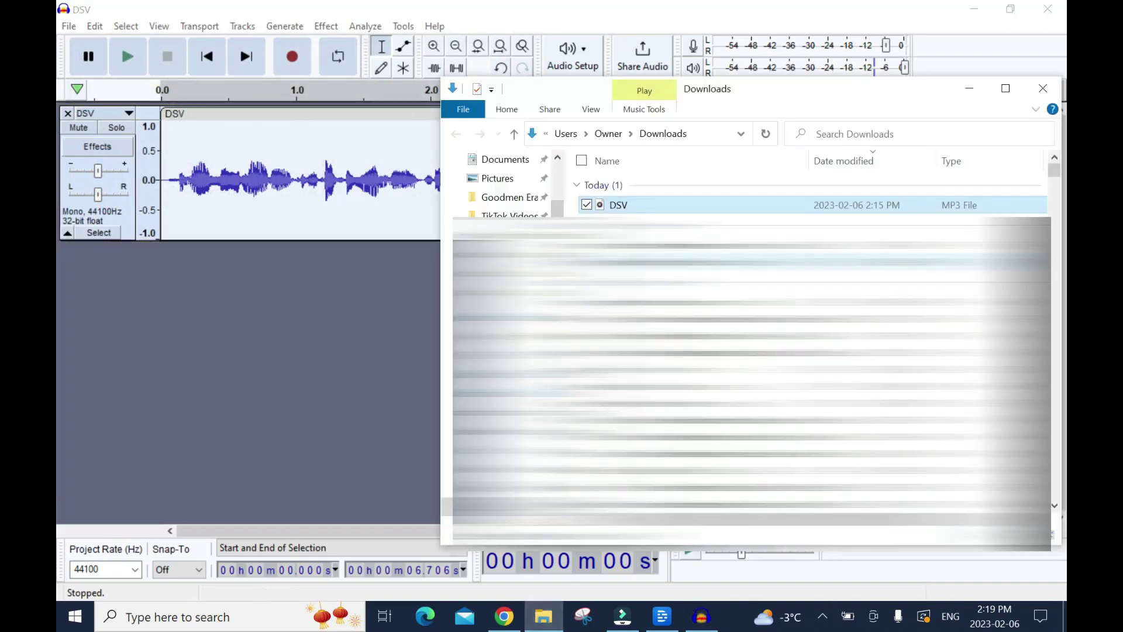
pyautogui.click(1043, 89)
# Review Descript's pricing plans (Free $0, Creator $15, Pro $30, Enterprise Custom) in Chrome, then open a new tab.
pyautogui.click(542, 619)
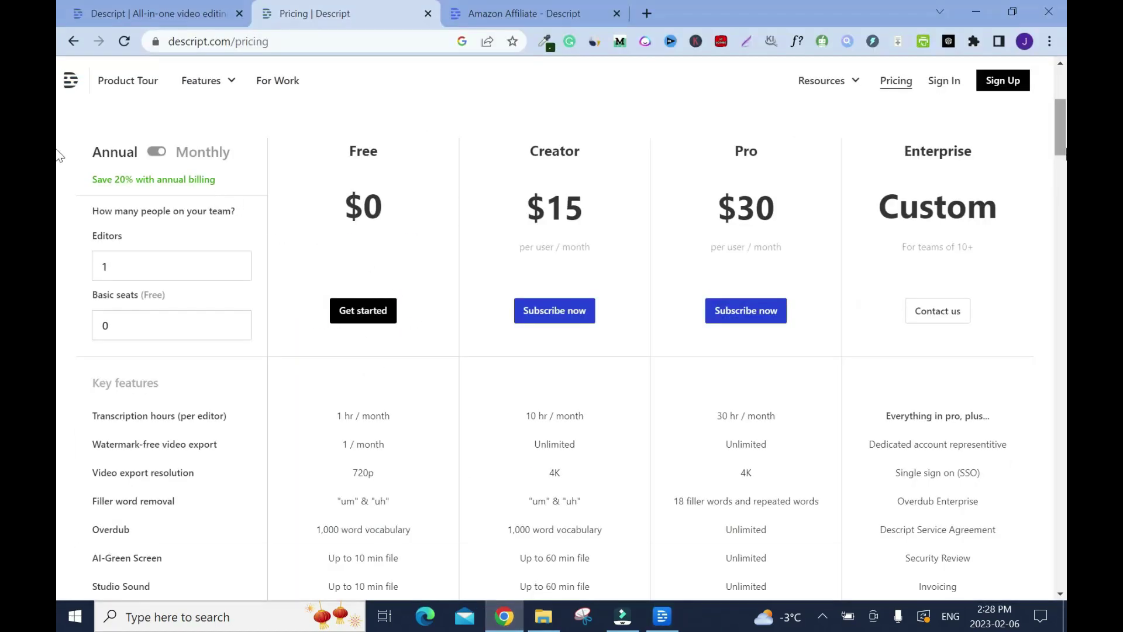
pyautogui.scroll(-1, 59, 162)
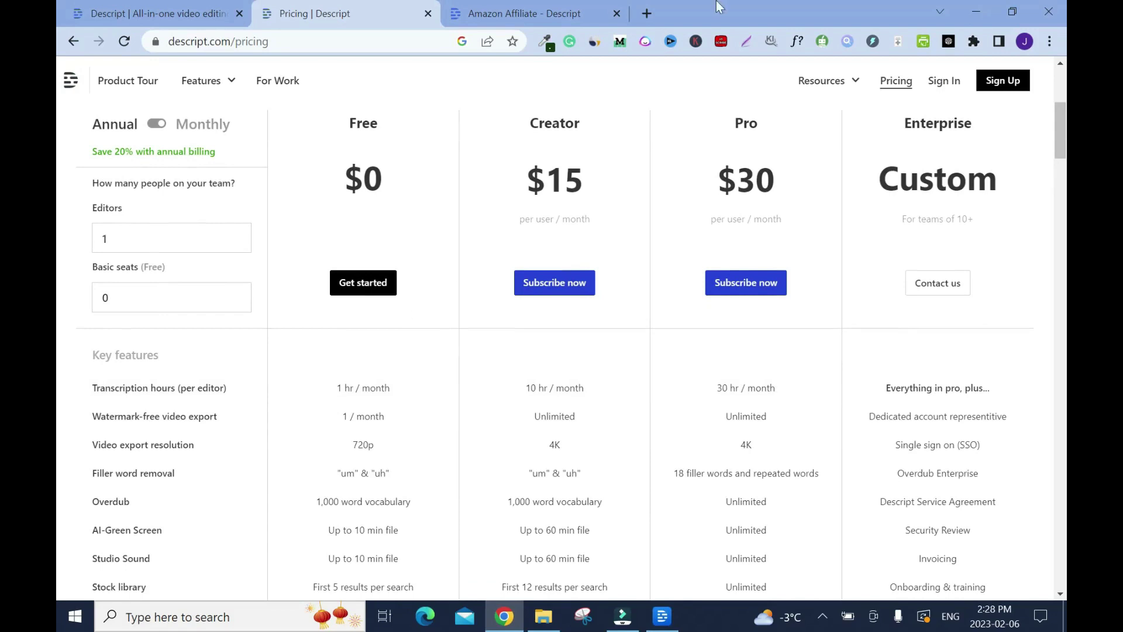
pyautogui.click(647, 14)
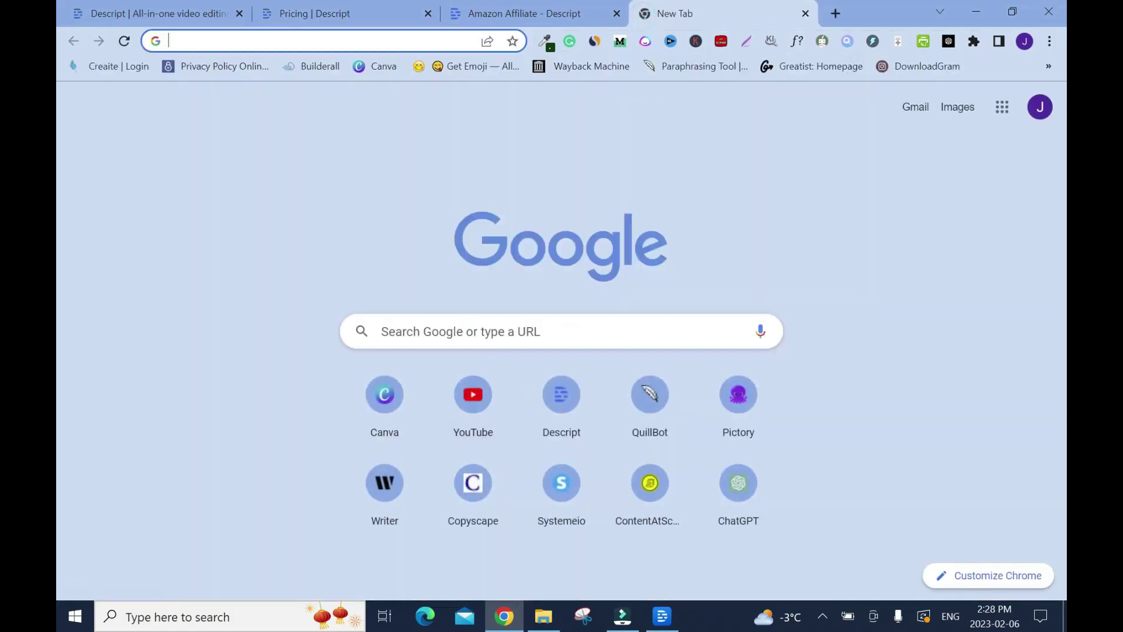
# Search Google for 'murf ai' and open Murf's Pricing page.
pyautogui.click(503, 336)
pyautogui.write('MU')
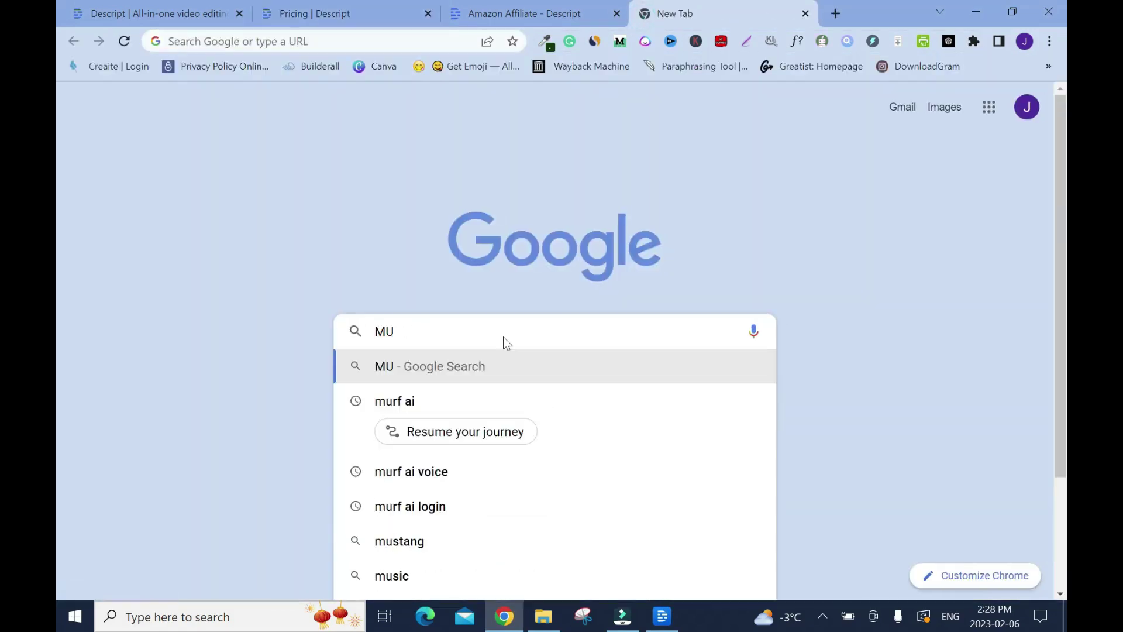
pyautogui.press('Down')
pyautogui.press('Return')
pyautogui.click(177, 369)
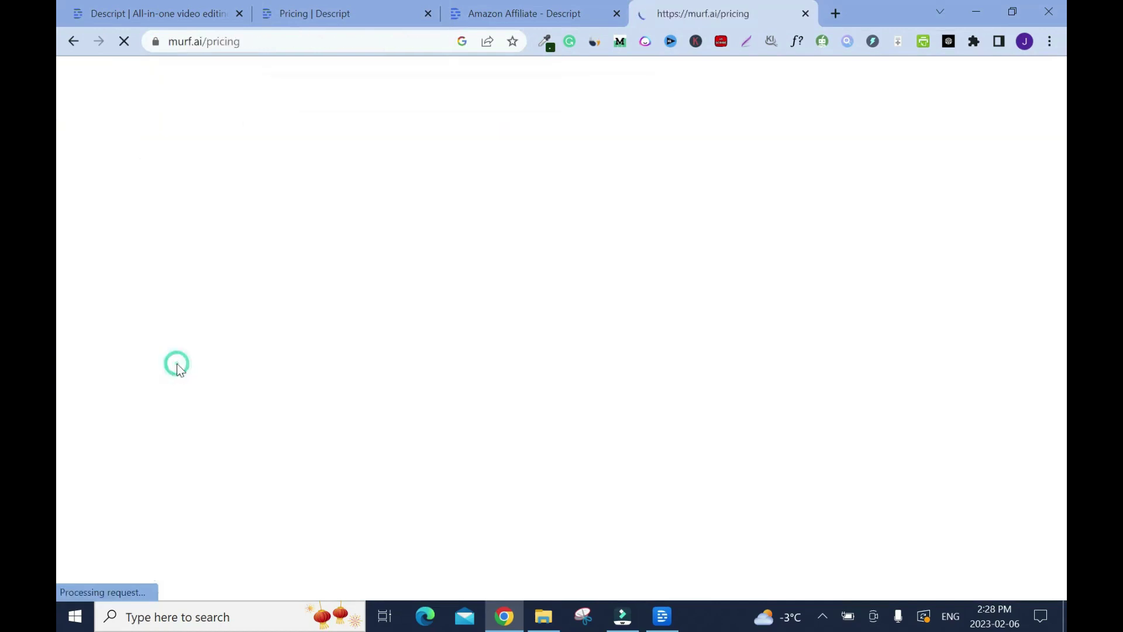
# Show Murf's monthly prices ($29 Basic, $39 Pro), then return to the Descript pricing tab.
pyautogui.scroll(-2, 556, 246)
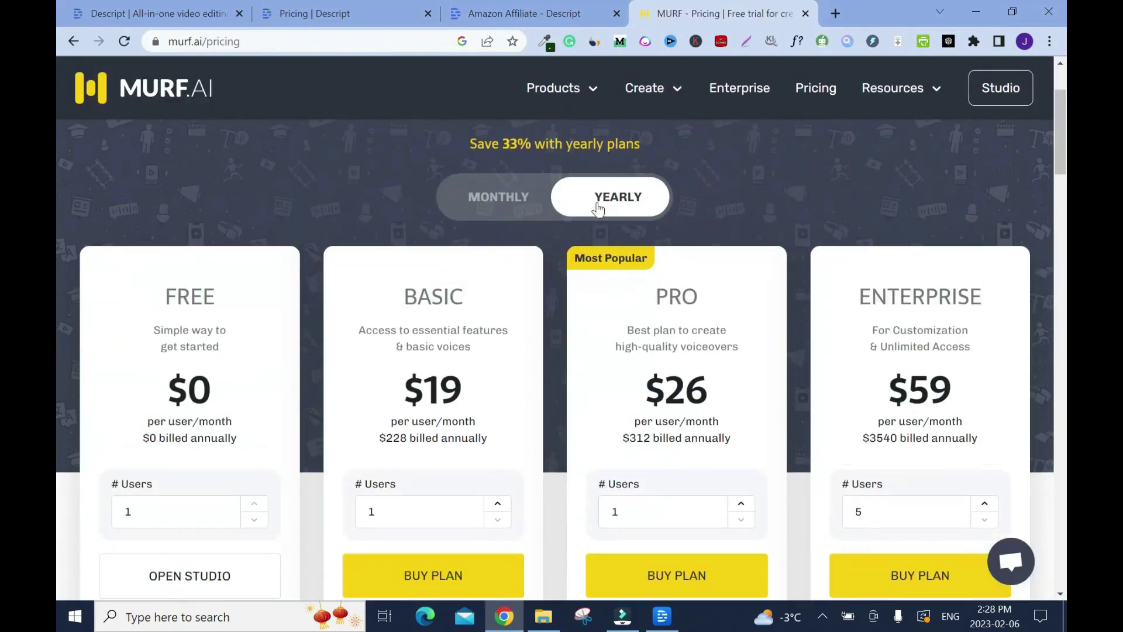
pyautogui.click(477, 209)
pyautogui.scroll(-5, 55, 120)
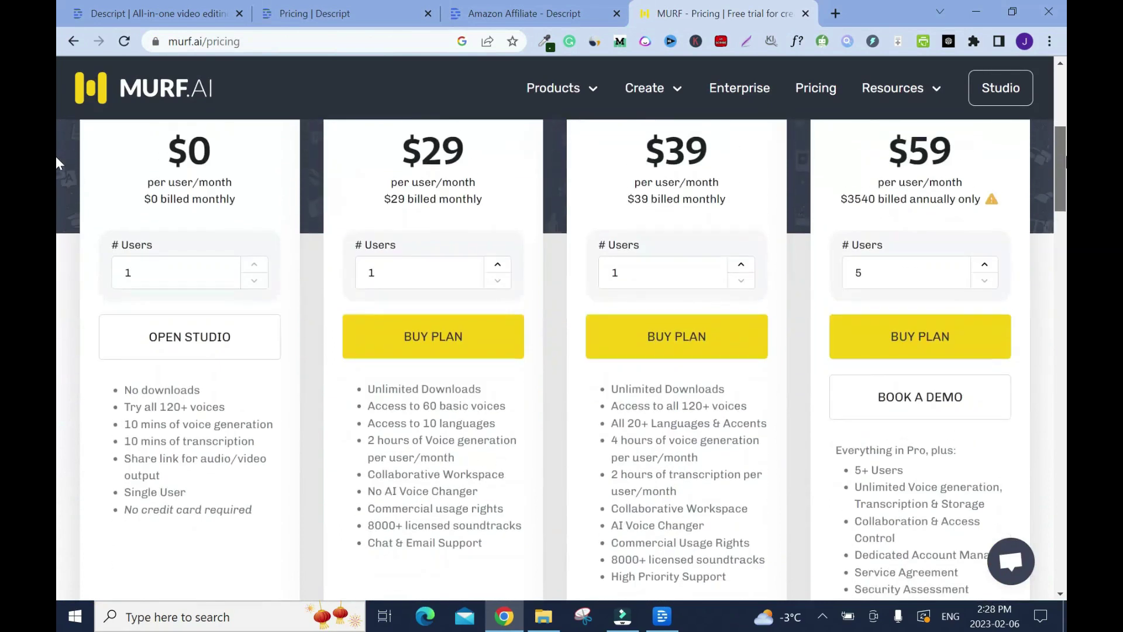
pyautogui.scroll(1, 55, 154)
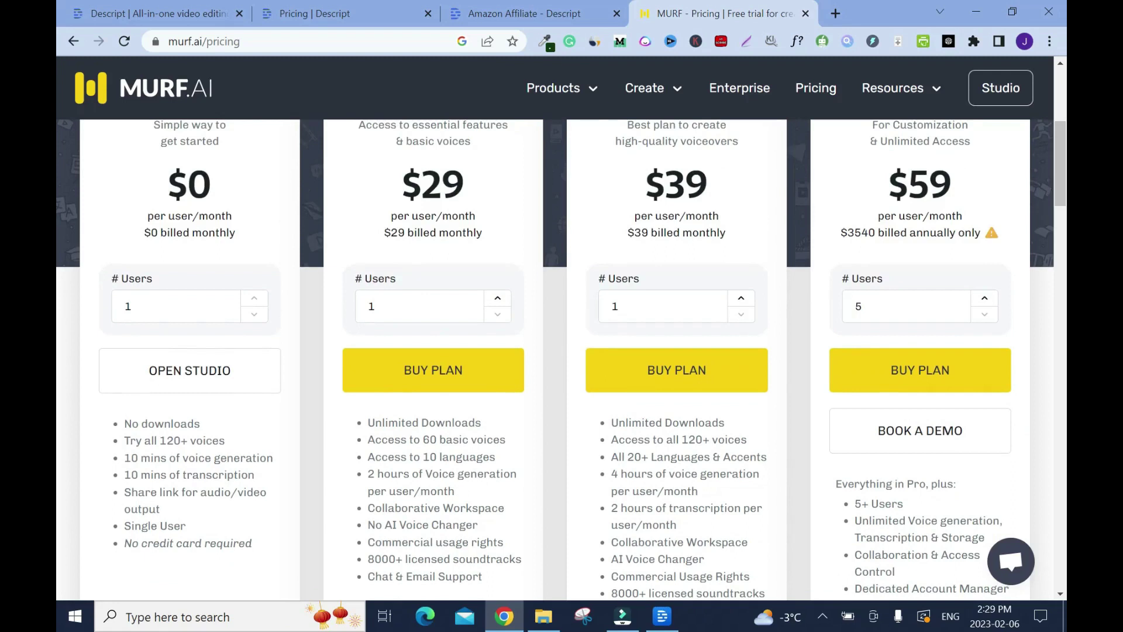
pyautogui.hotkey('ctrl', '2')
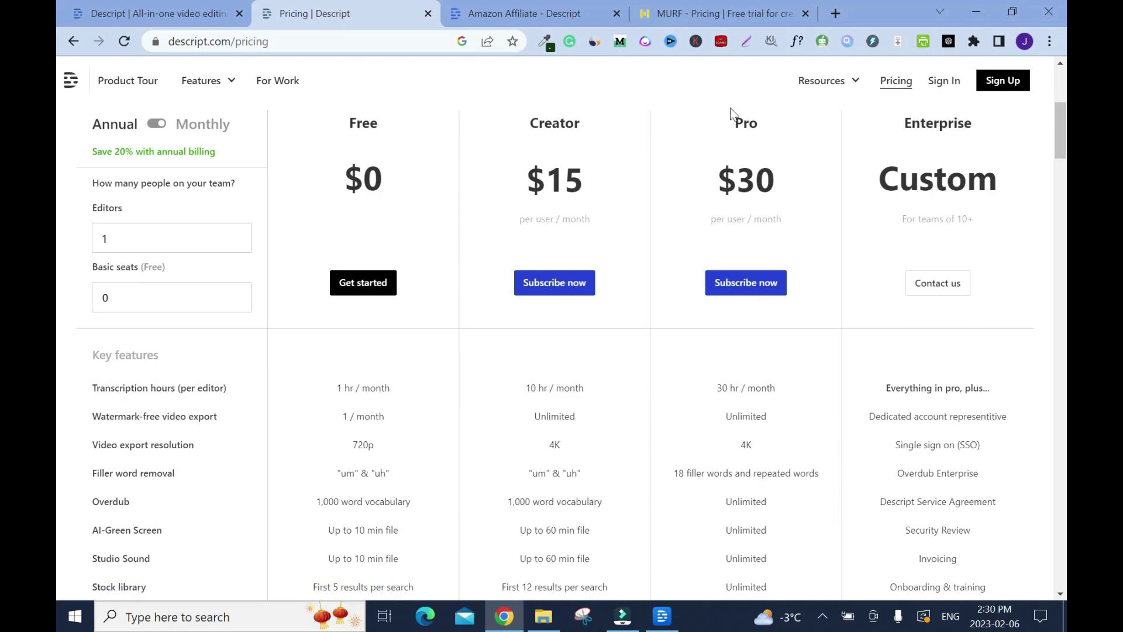
pyautogui.click(662, 616)
pyautogui.click(1032, 80)
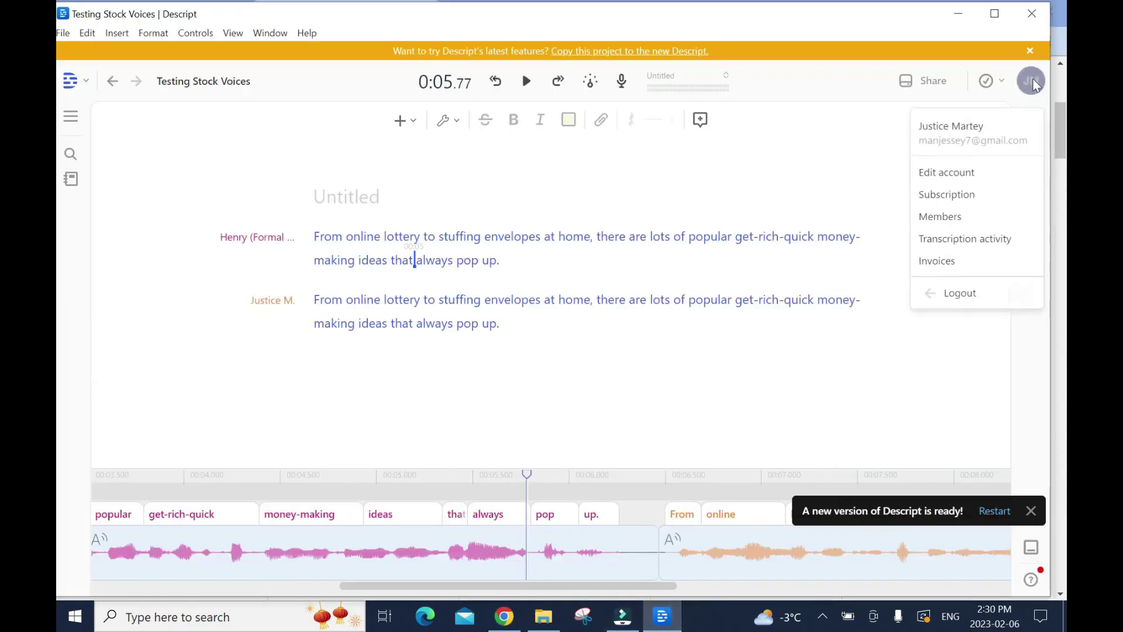
pyautogui.click(975, 195)
pyautogui.click(326, 298)
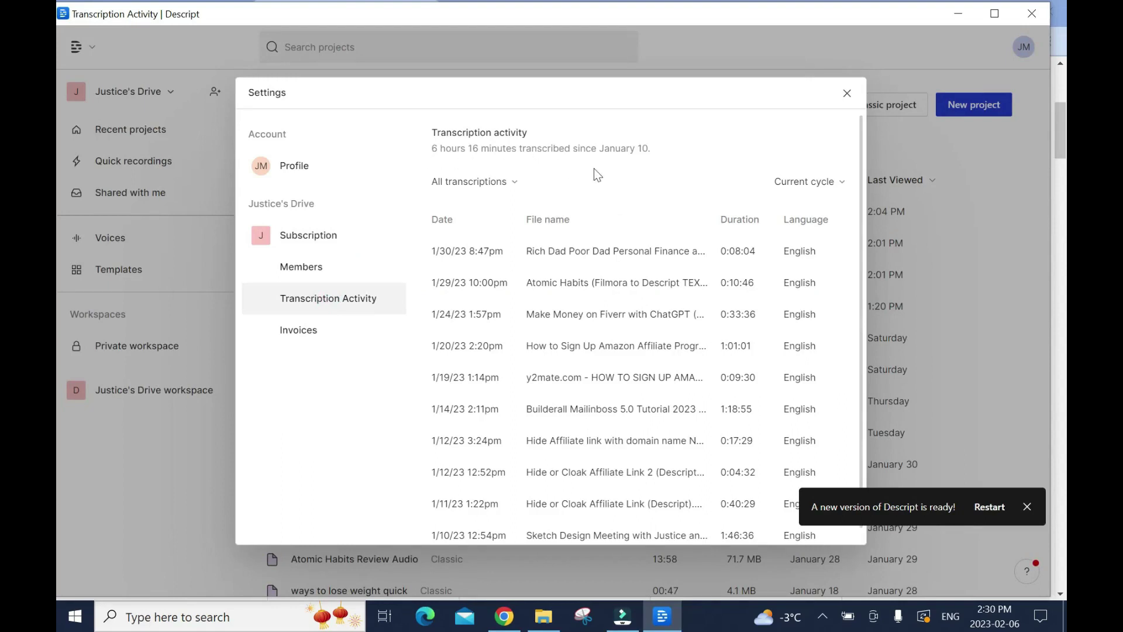
pyautogui.click(849, 100)
pyautogui.hotkey('alt', 'Tab')
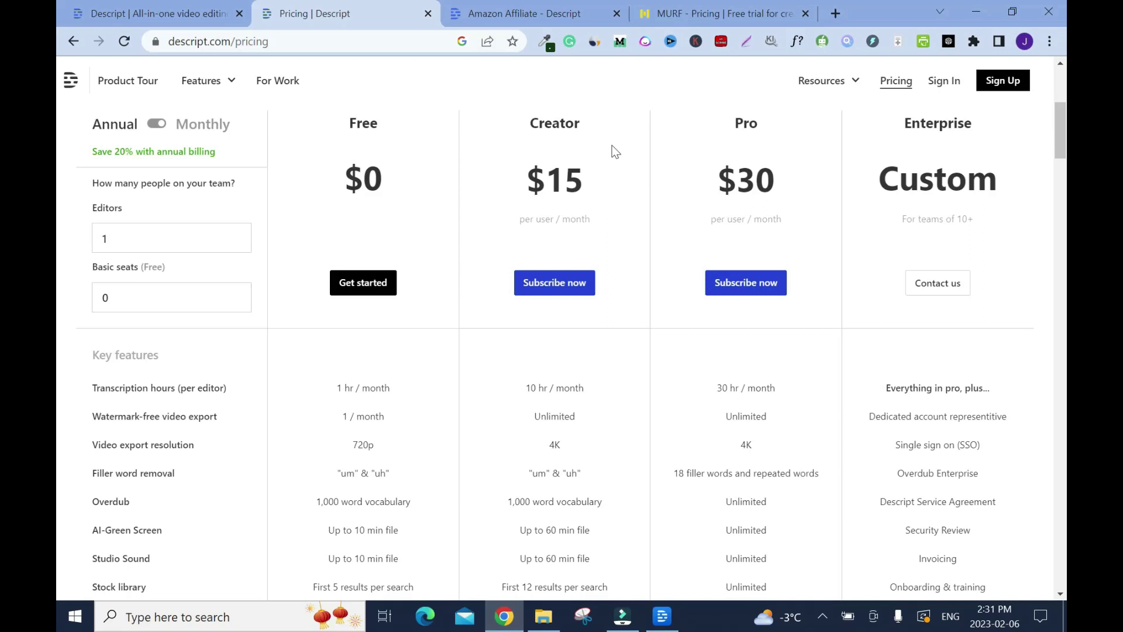
pyautogui.moveTo(1061, 148); pyautogui.dragTo(1062, 146)
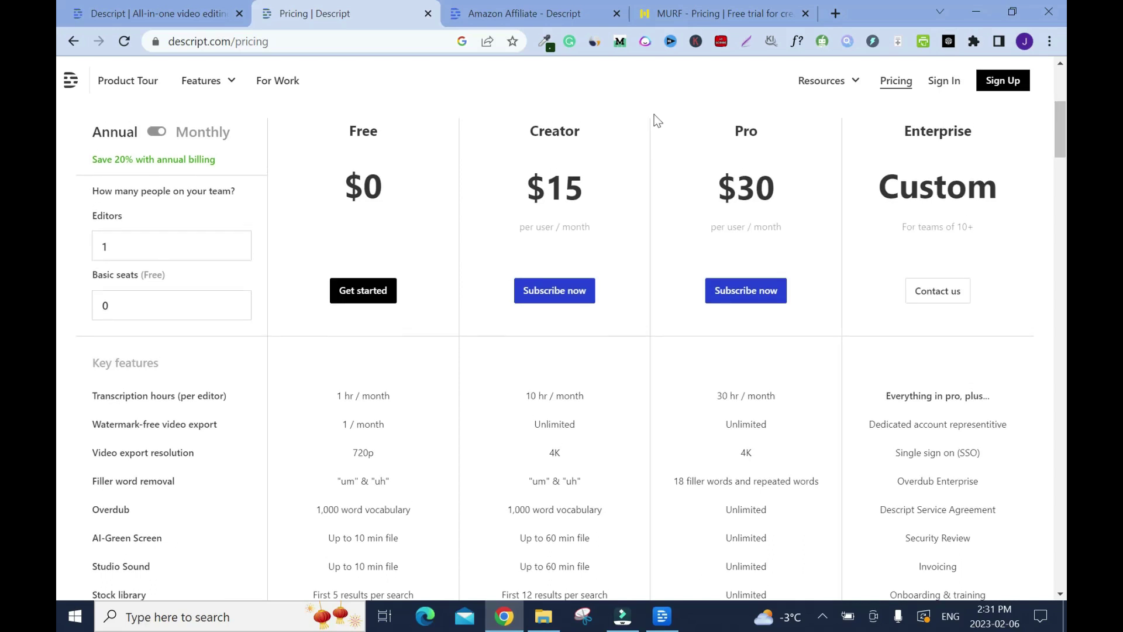